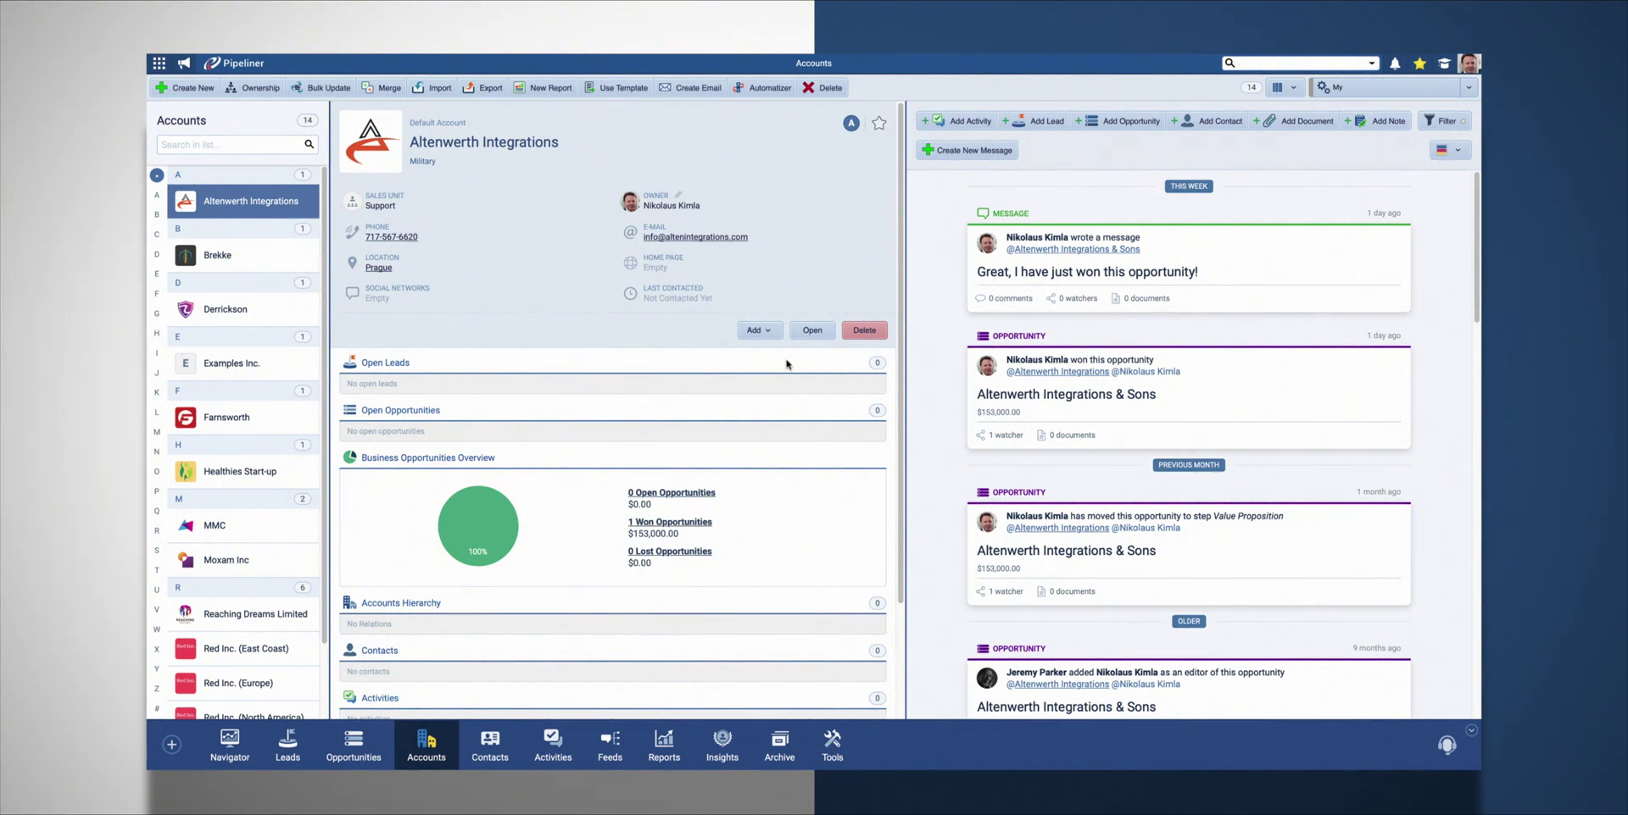
- Switch from accounts to the Reports area and start a new item with Create New
click(664, 746)
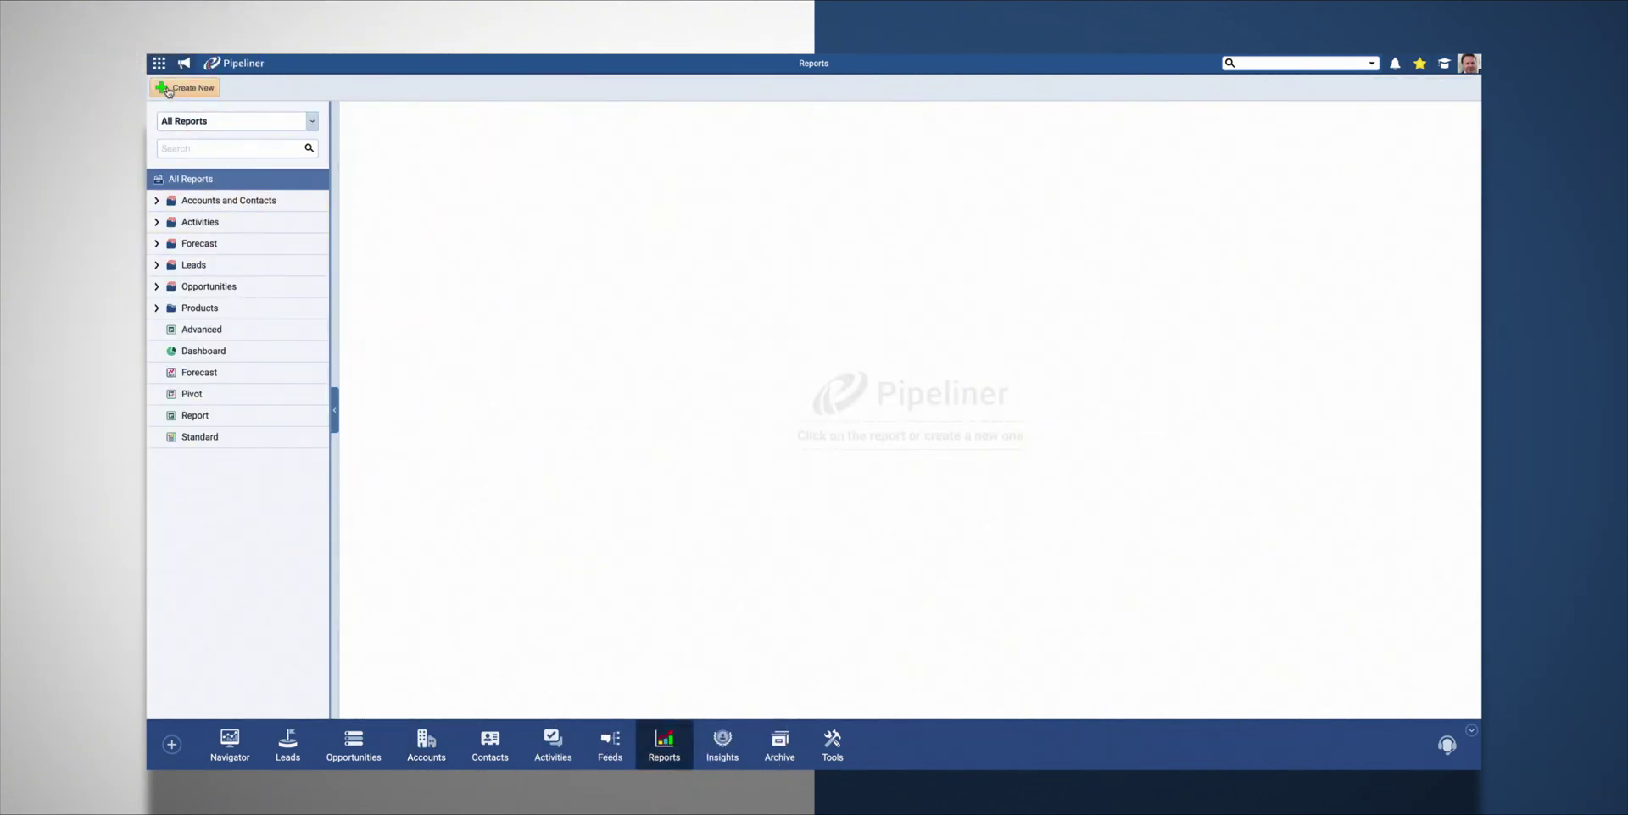
click(169, 89)
- Choose Report, then expand the Report Type list showing Standard, Pivot and Advanced Table
click(187, 125)
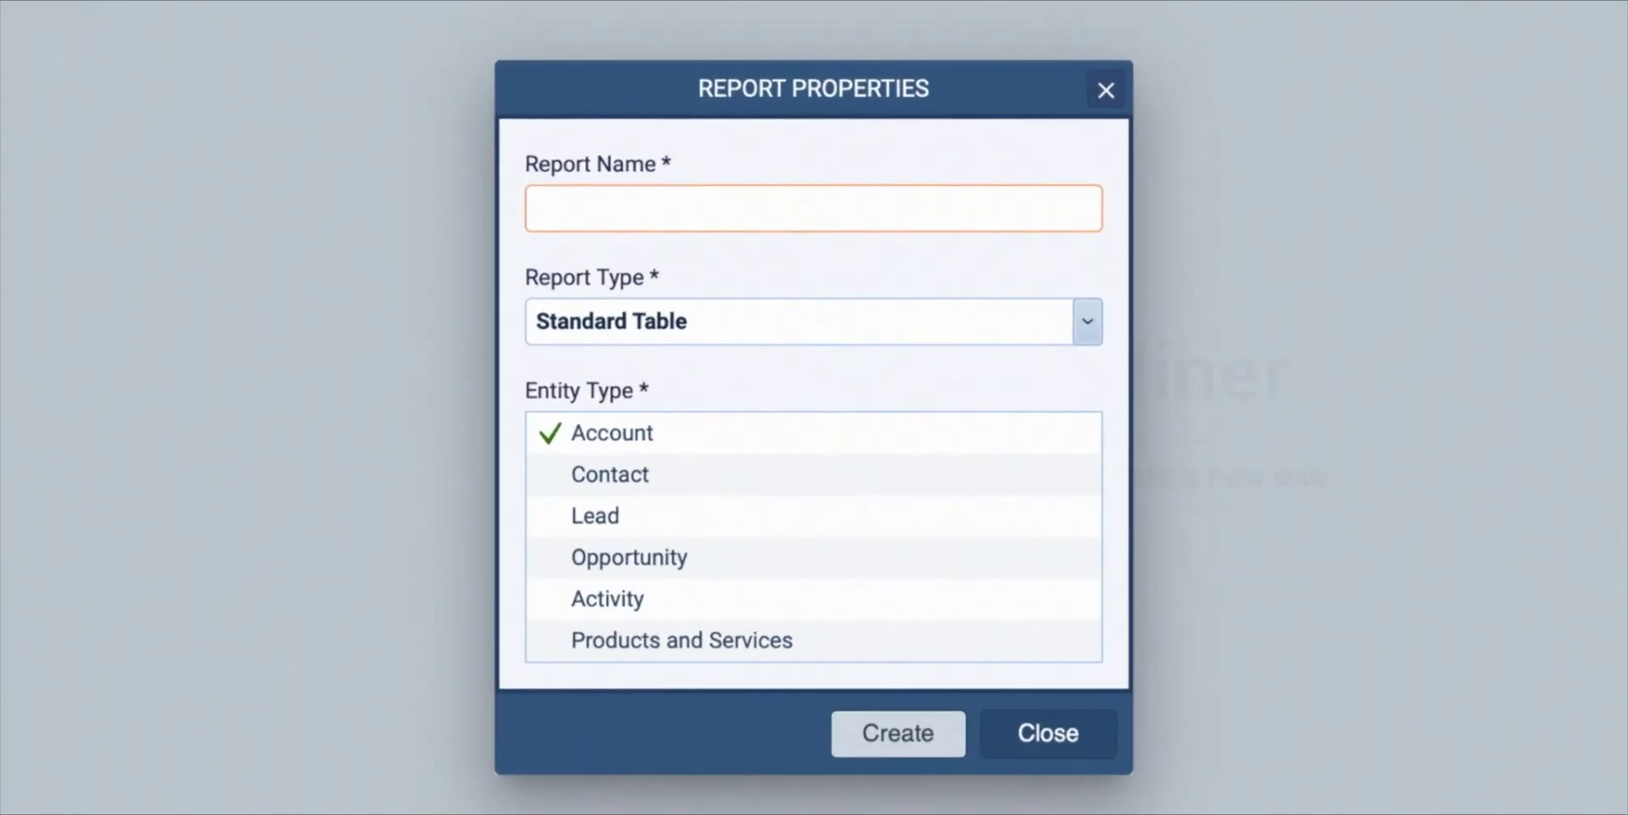
click(1089, 328)
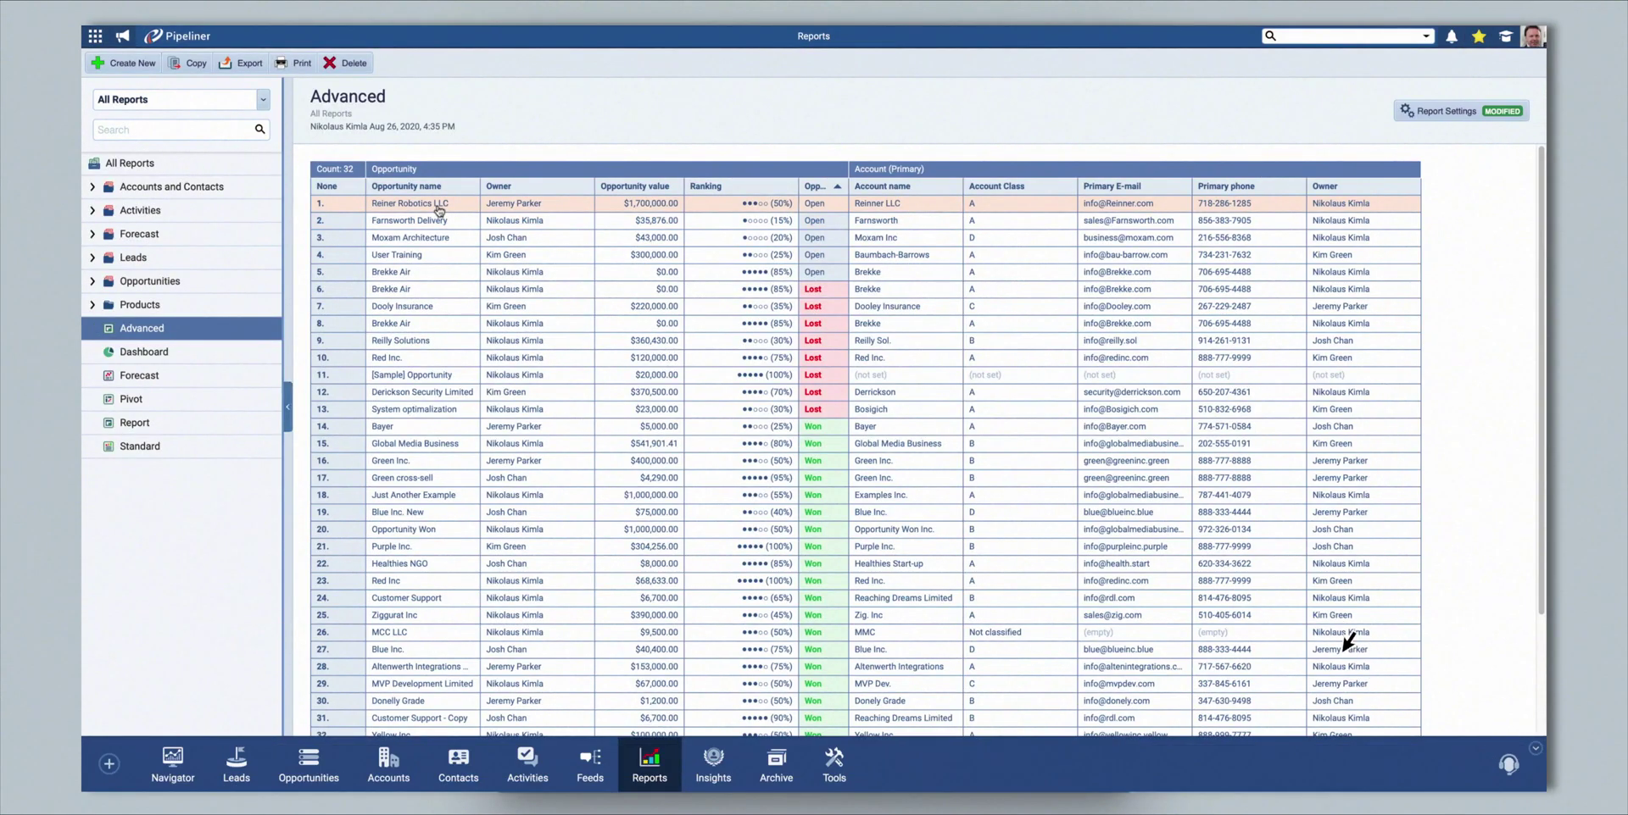
- Open the Reiner Robotics LLC opportunity and give it a five-star (100%) ranking
double_click(438, 210)
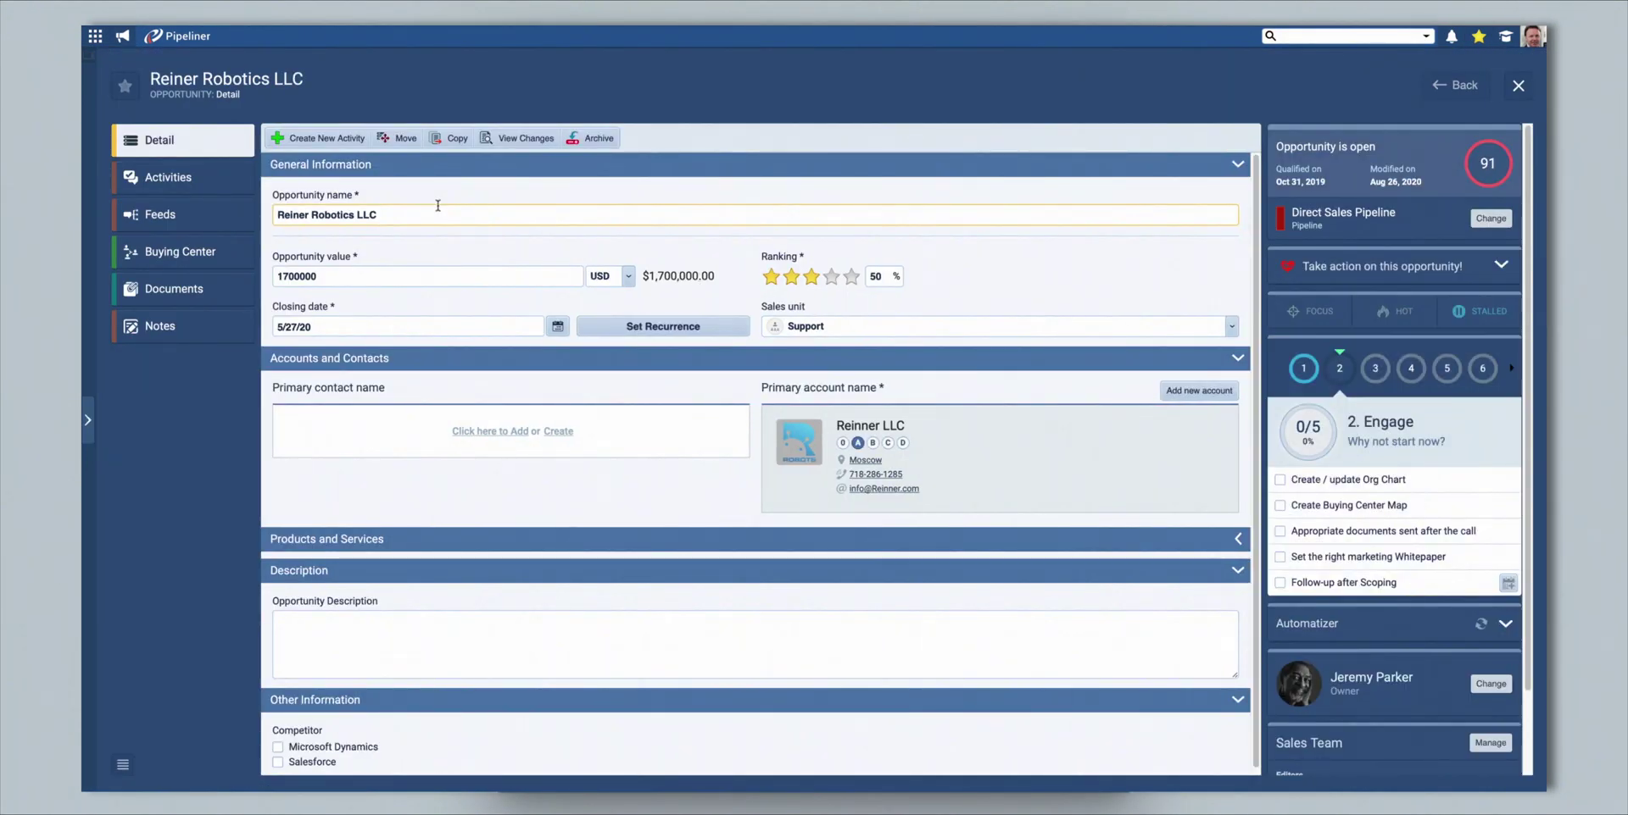
click(851, 276)
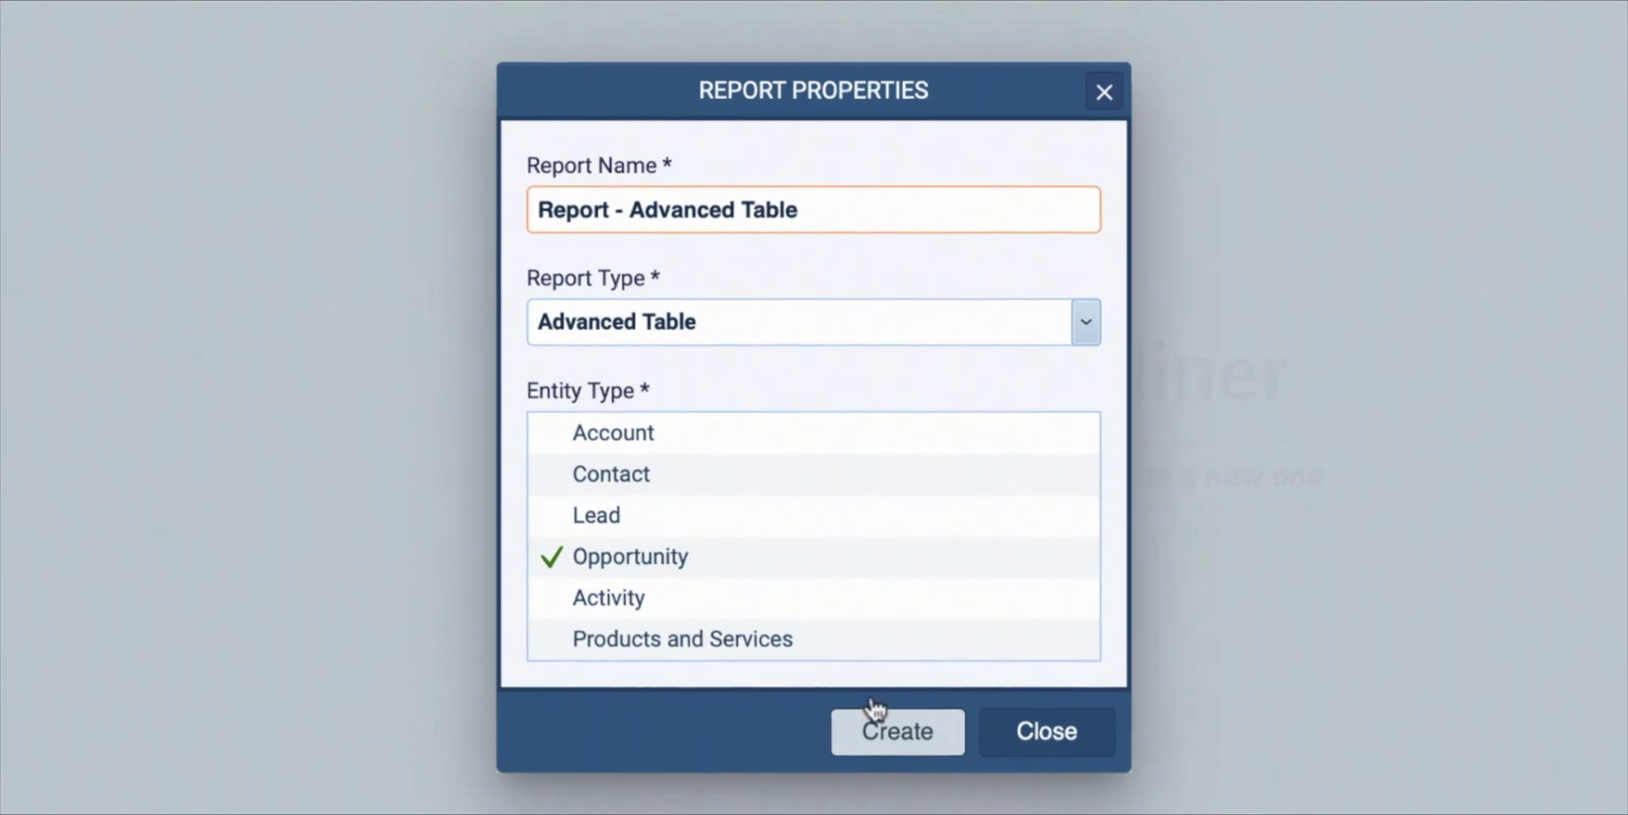
- Create the Advanced Table Opportunity report 'Report - Advanced Table' and open its Reports Builder
click(877, 721)
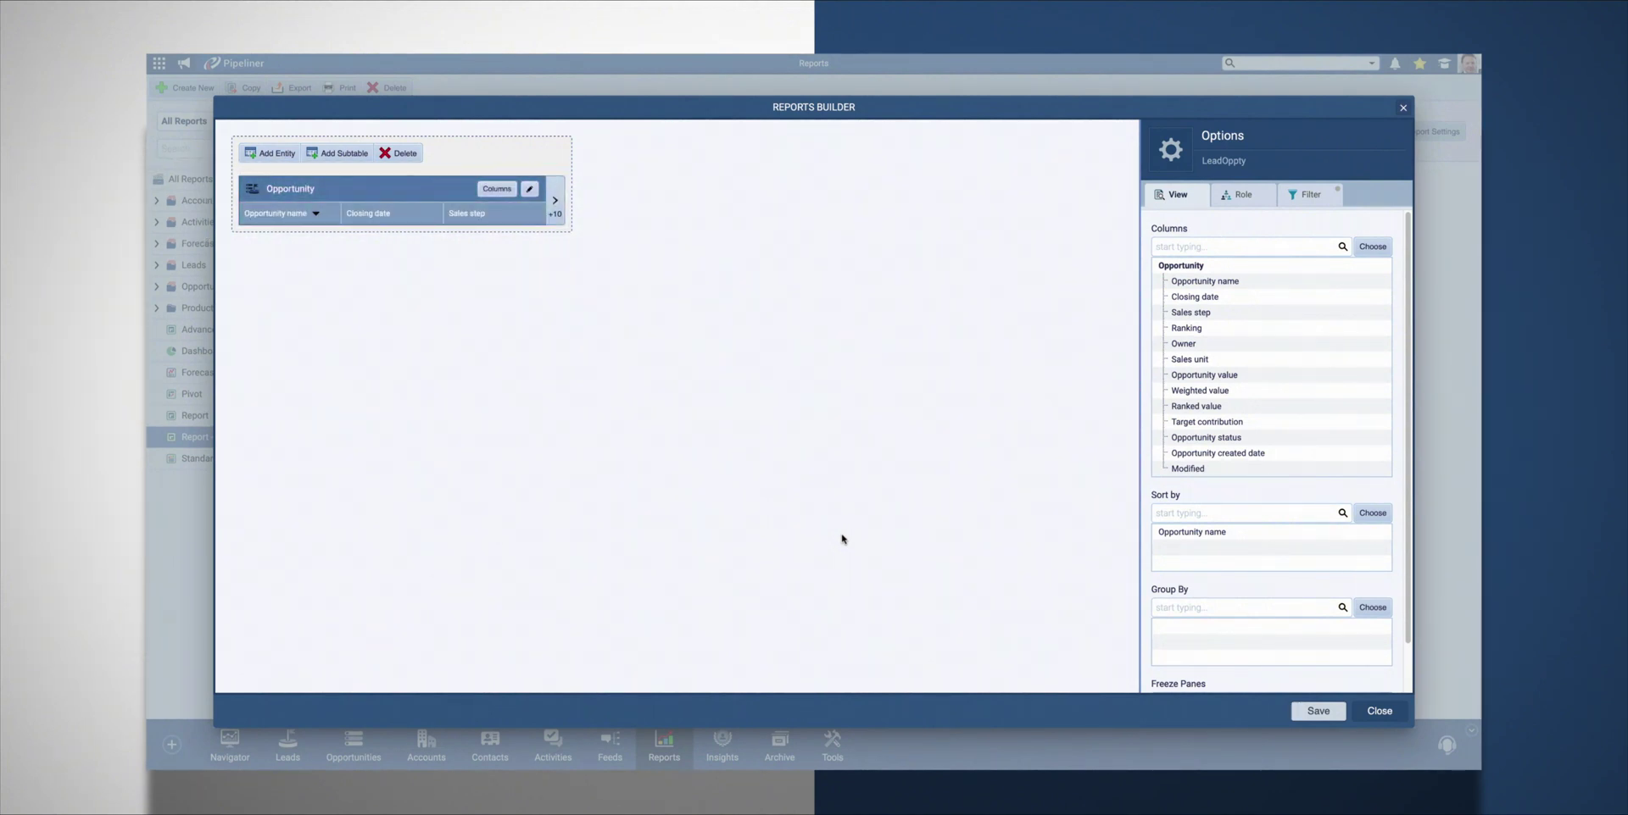
- Expand the Opportunity table's columns and add the Balance value column
click(555, 200)
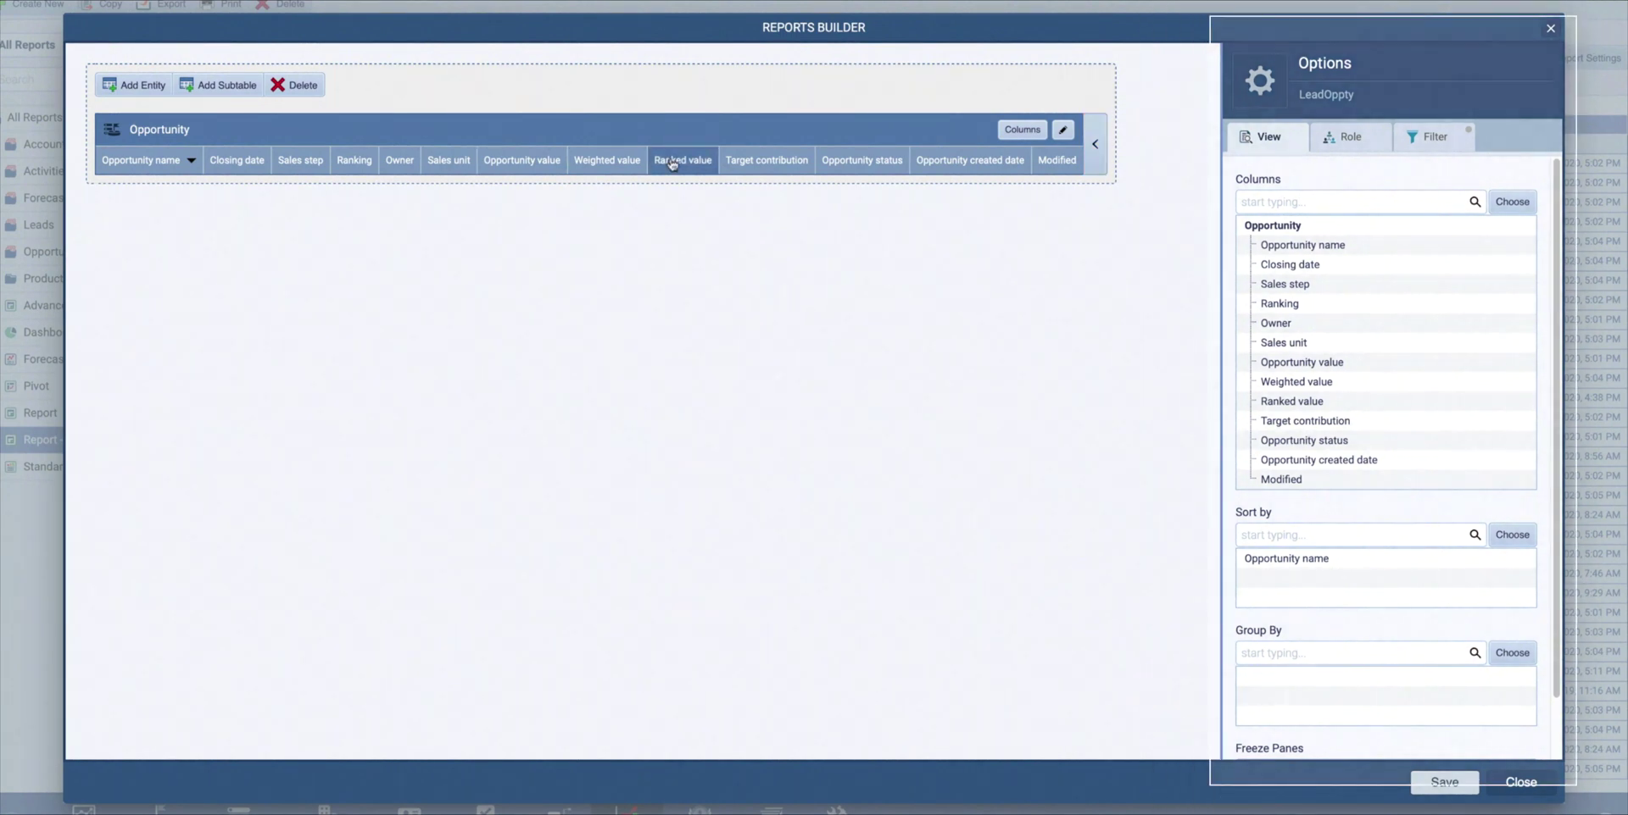
click(1352, 202)
text(b)
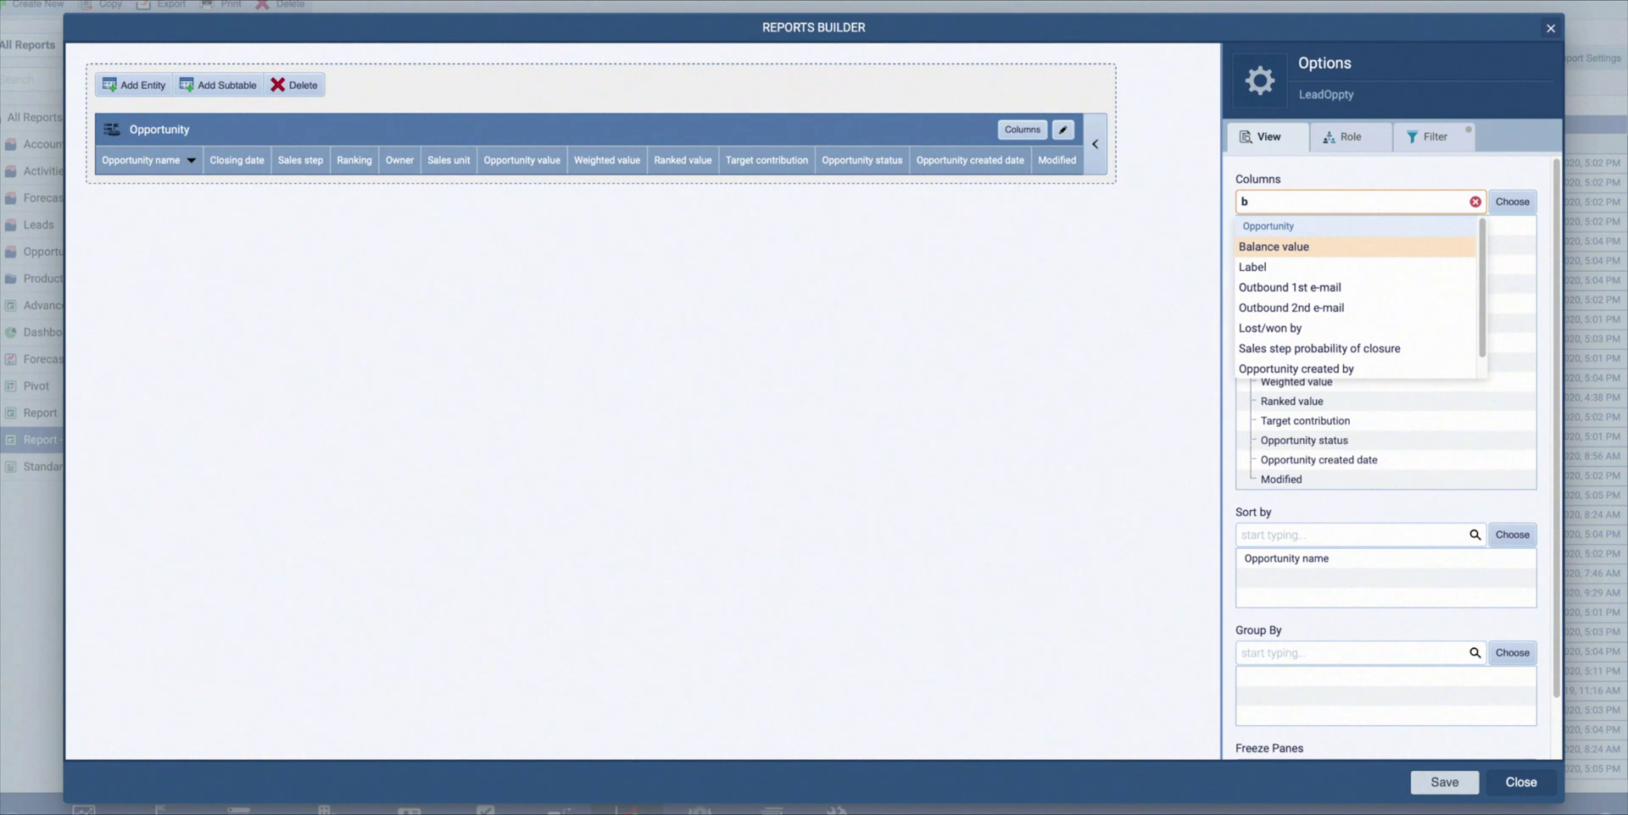
click(1314, 247)
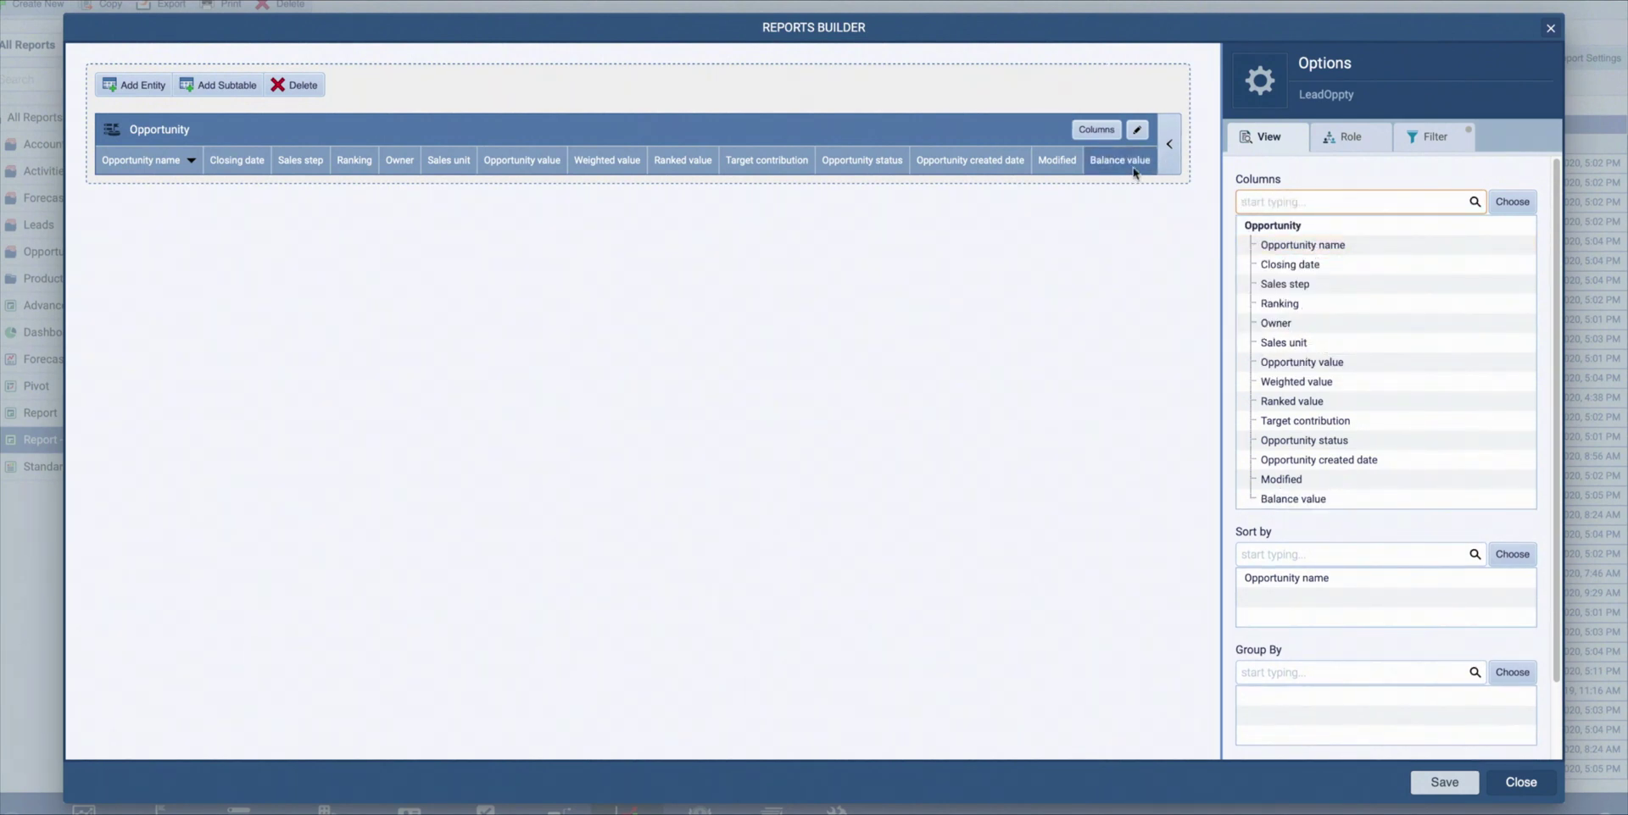
- Remove Closing date, Sales step, Sales unit and other extra columns; move Opportunity status second
click(1517, 265)
click(1517, 266)
click(1519, 305)
click(1522, 323)
click(1522, 323)
click(1522, 323)
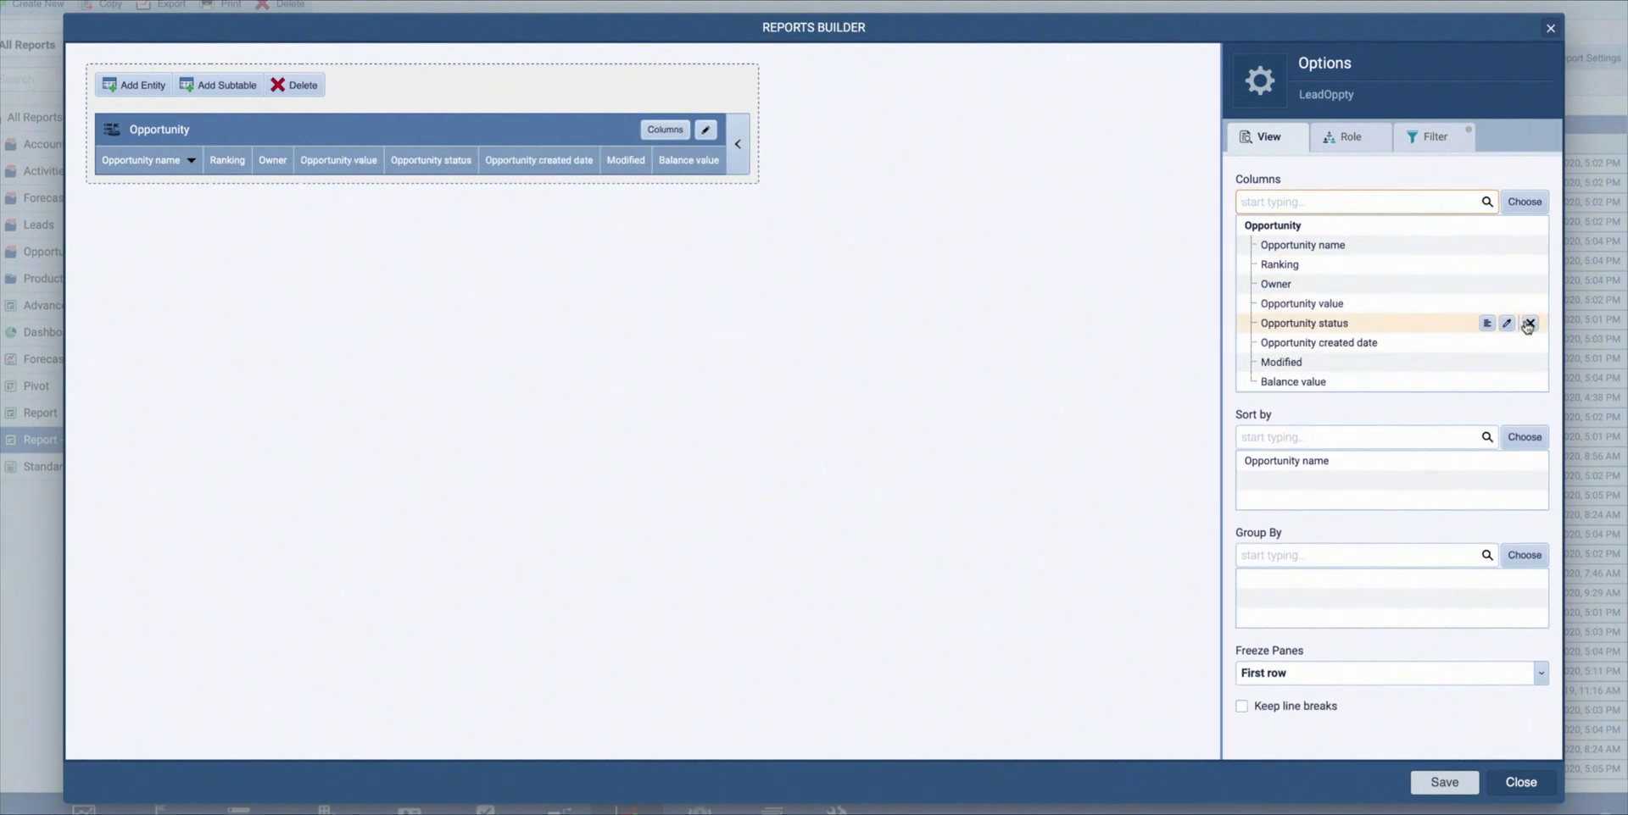
click(1529, 342)
click(1529, 342)
click(1529, 342)
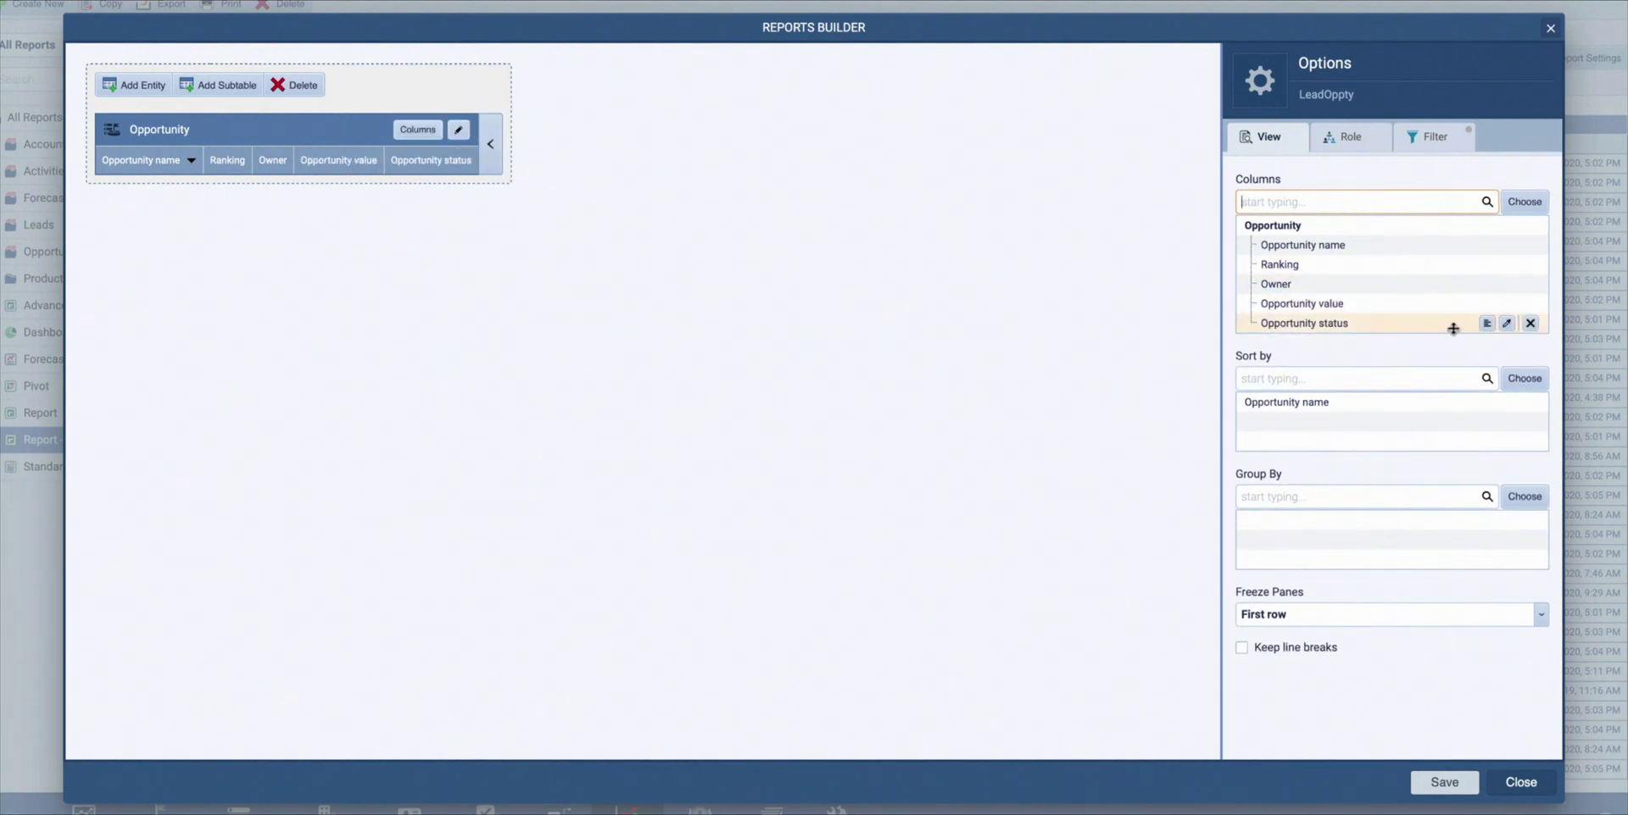
drag(1453, 323, 1453, 247)
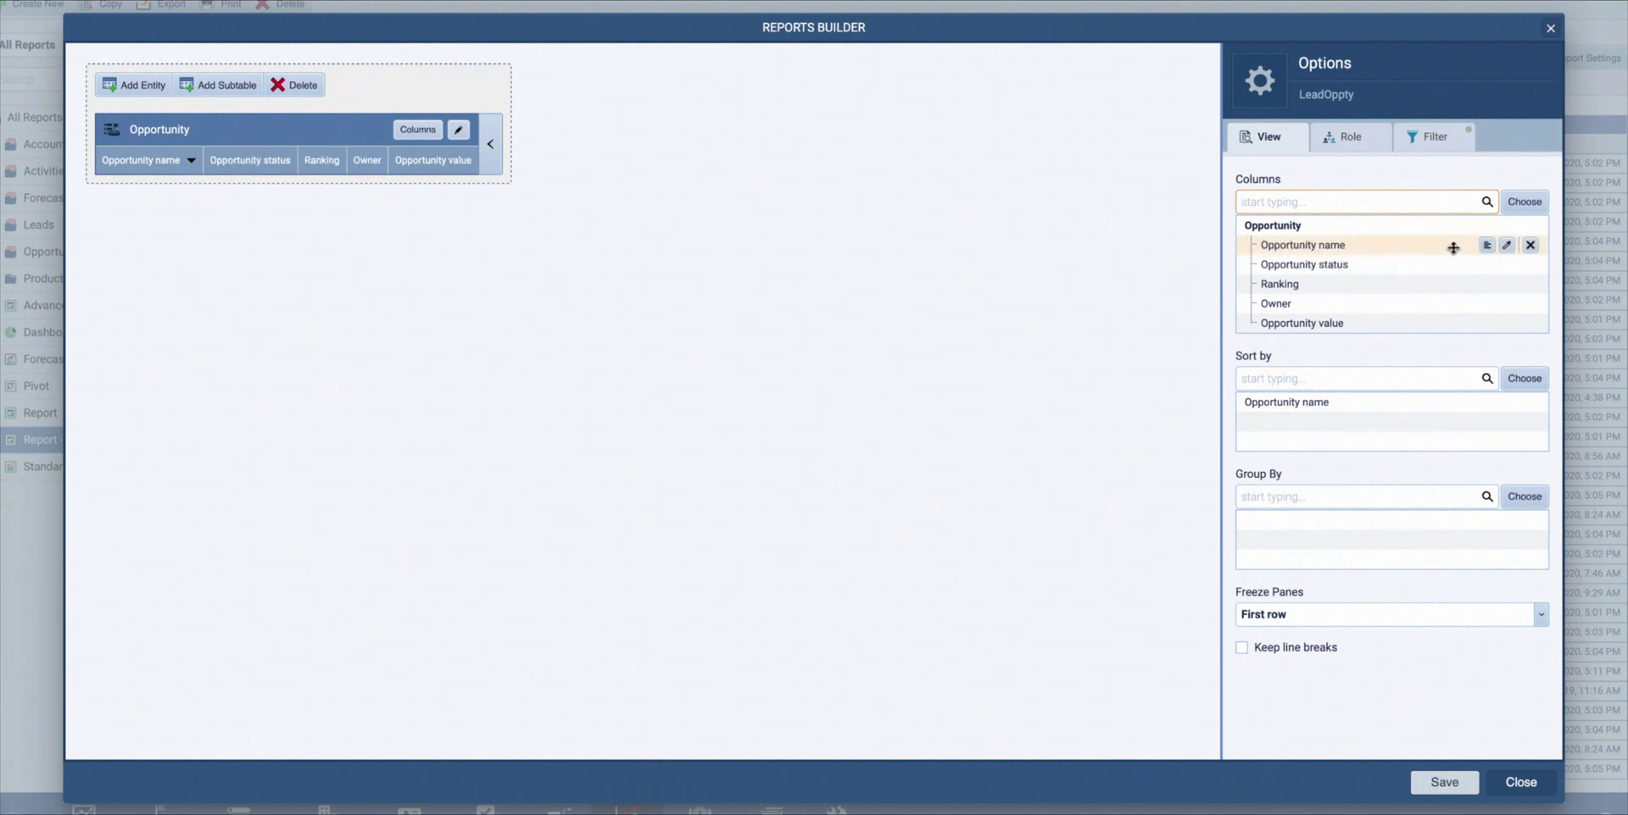
- Uncheck and recheck Opportunity status in the Columns checklist so it becomes the last column
click(420, 132)
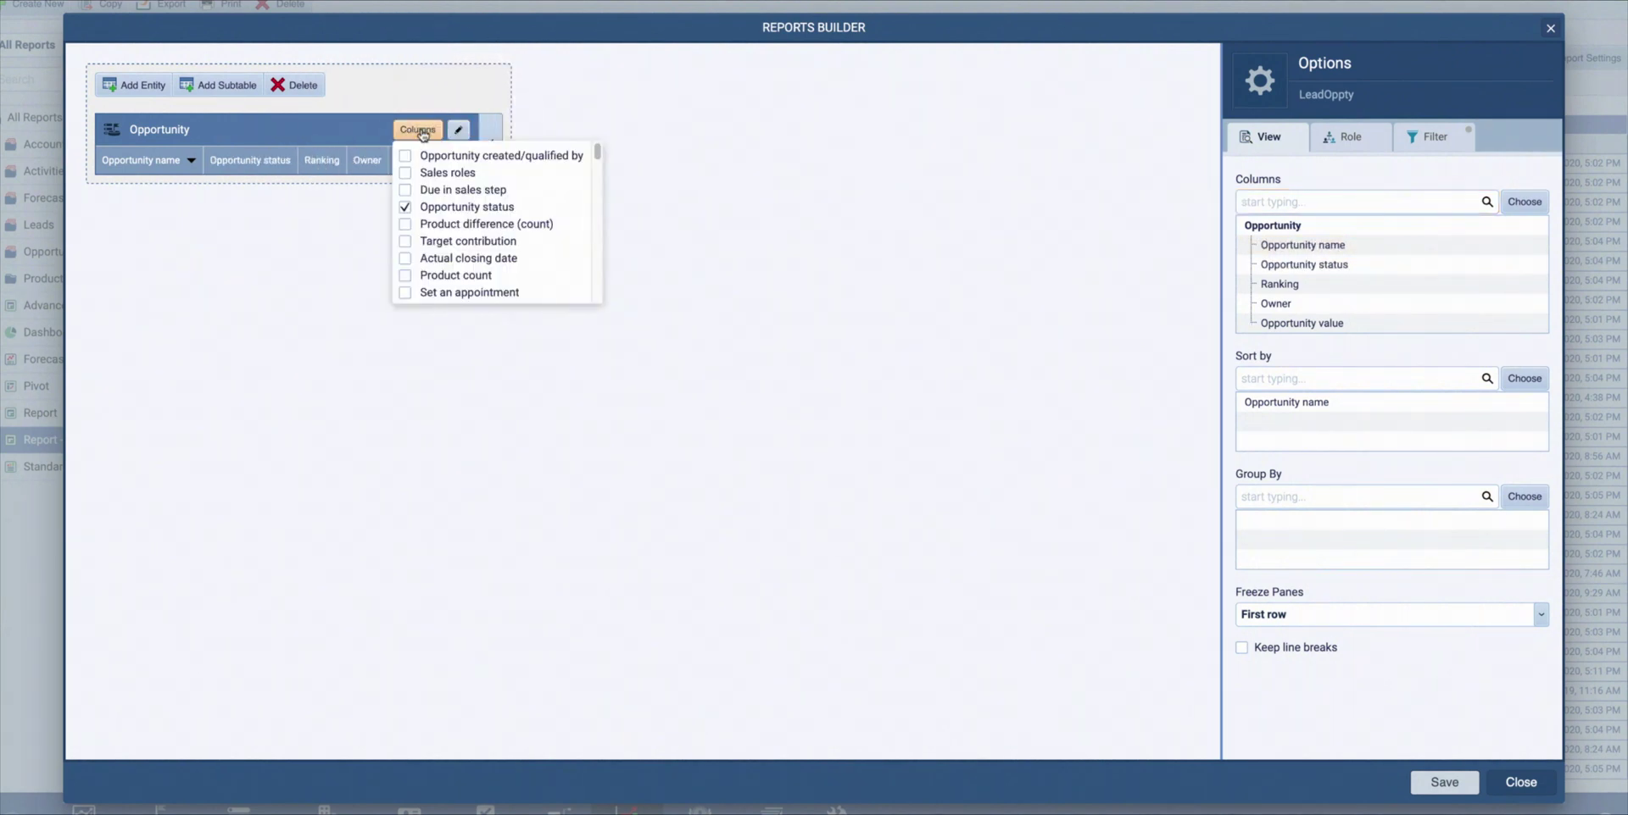
click(405, 207)
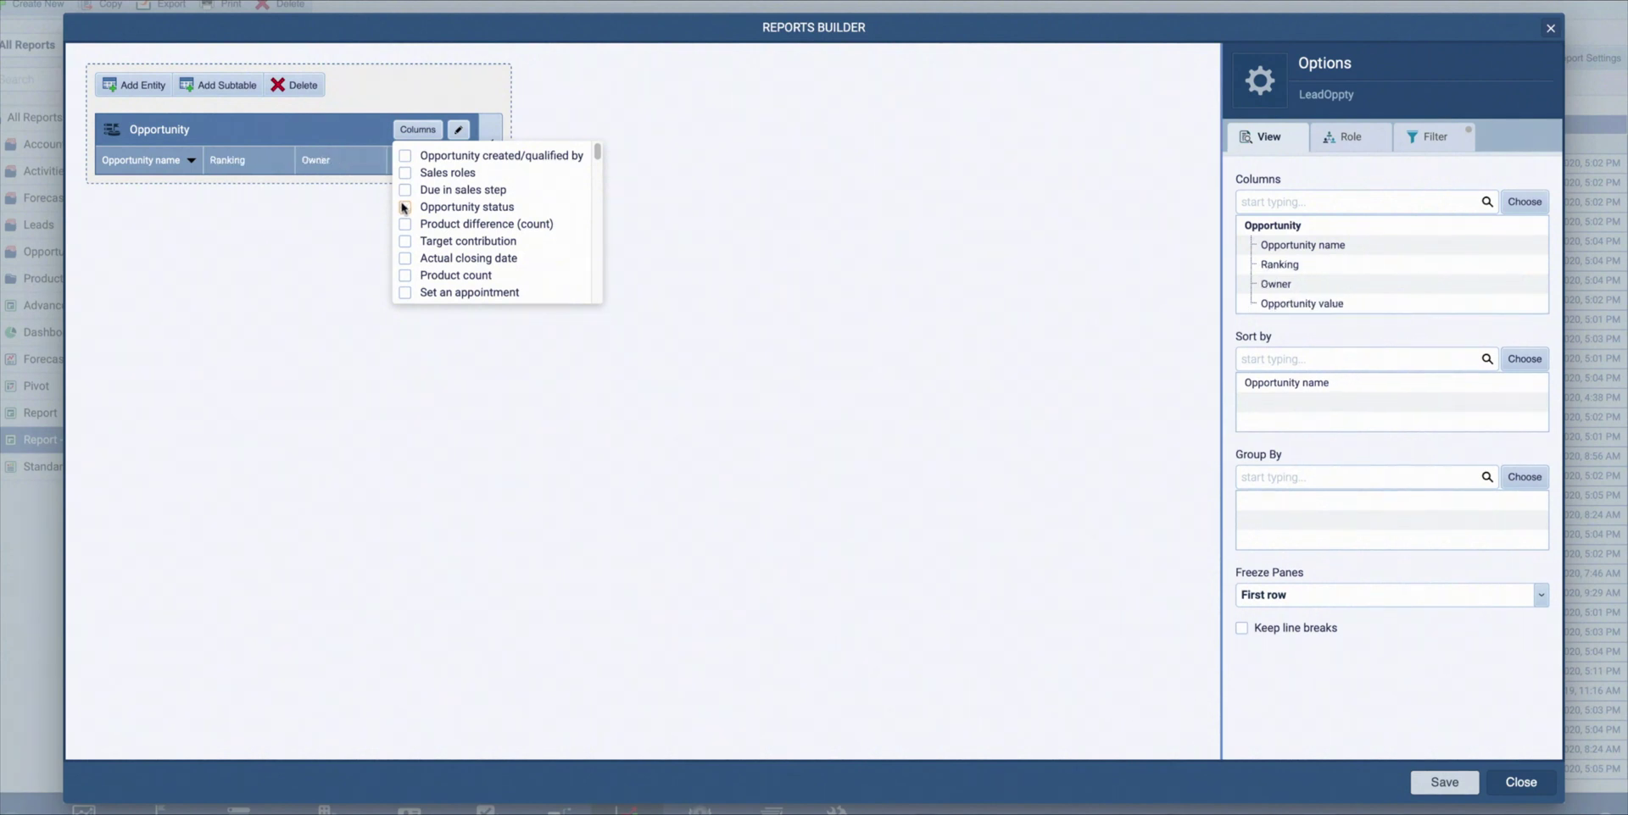
click(405, 207)
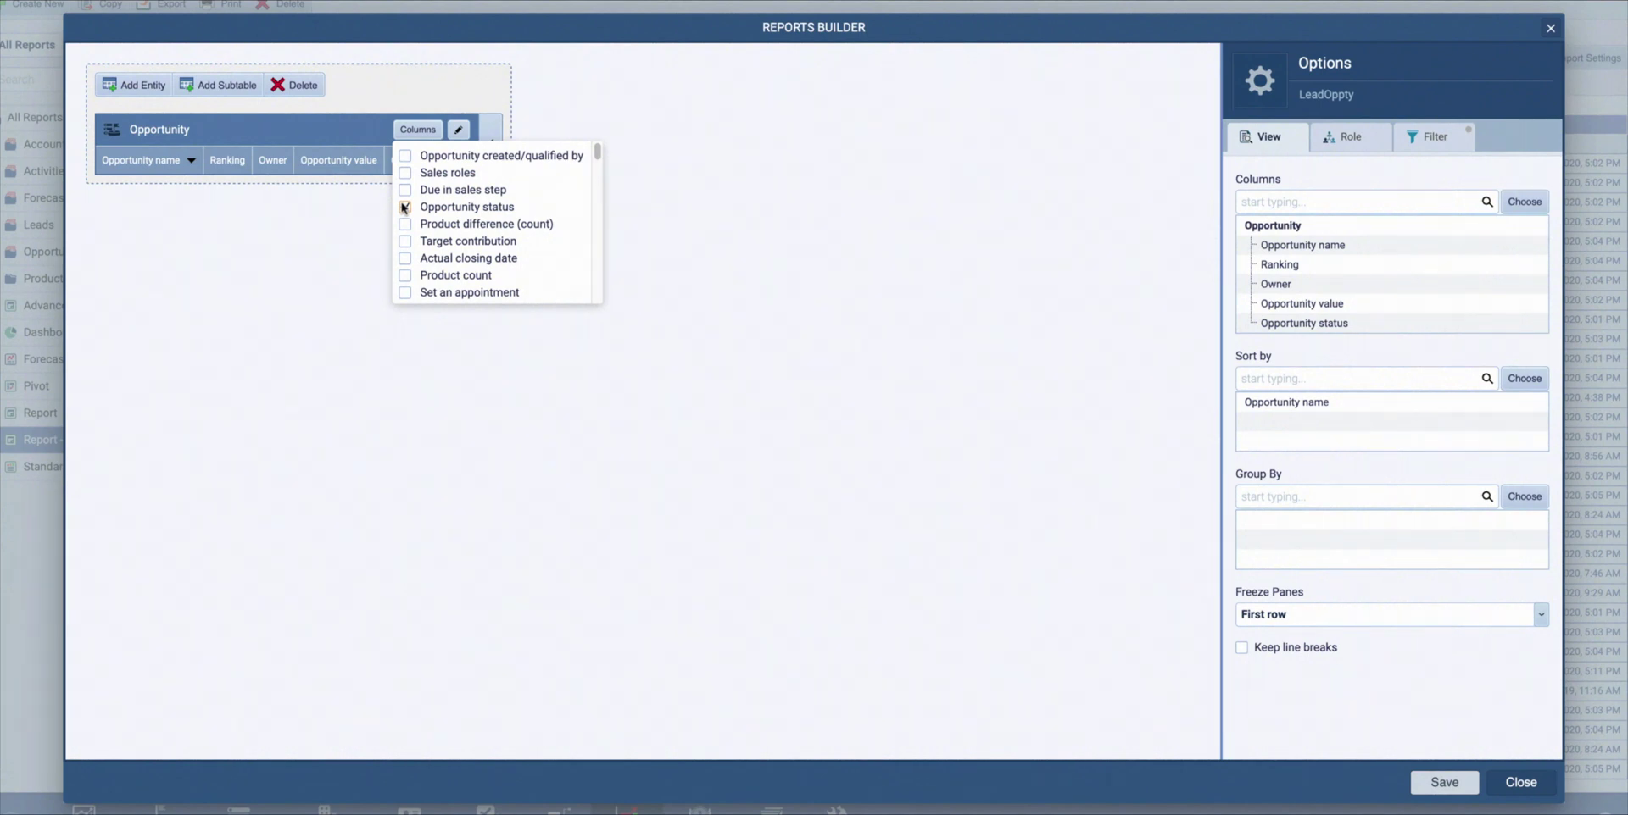
click(140, 89)
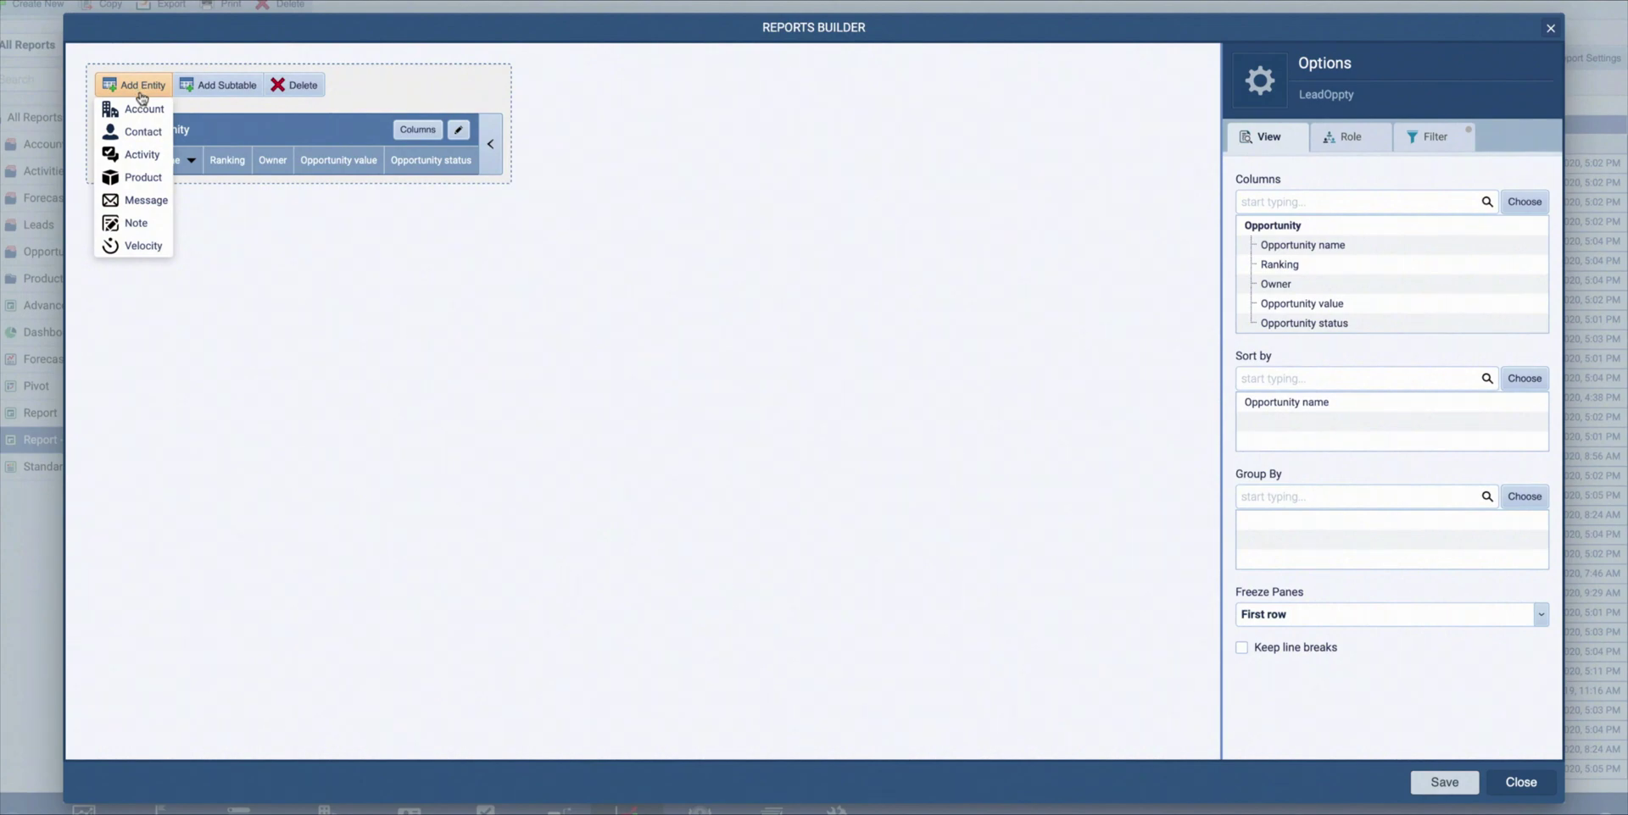
- Add an Account table to the report, combined with the Primary account
click(140, 110)
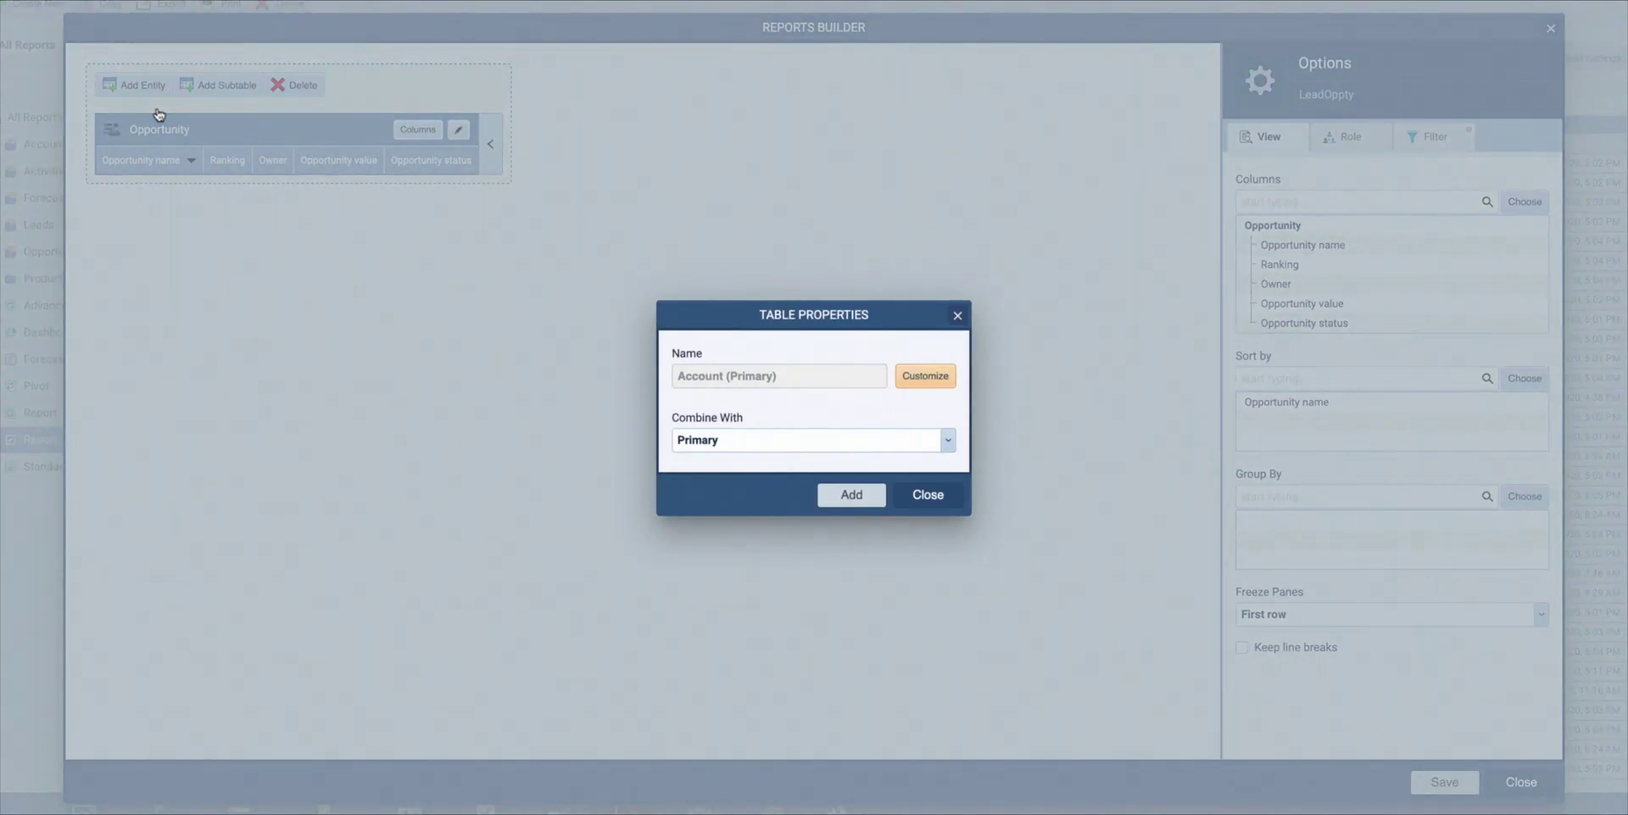
click(949, 445)
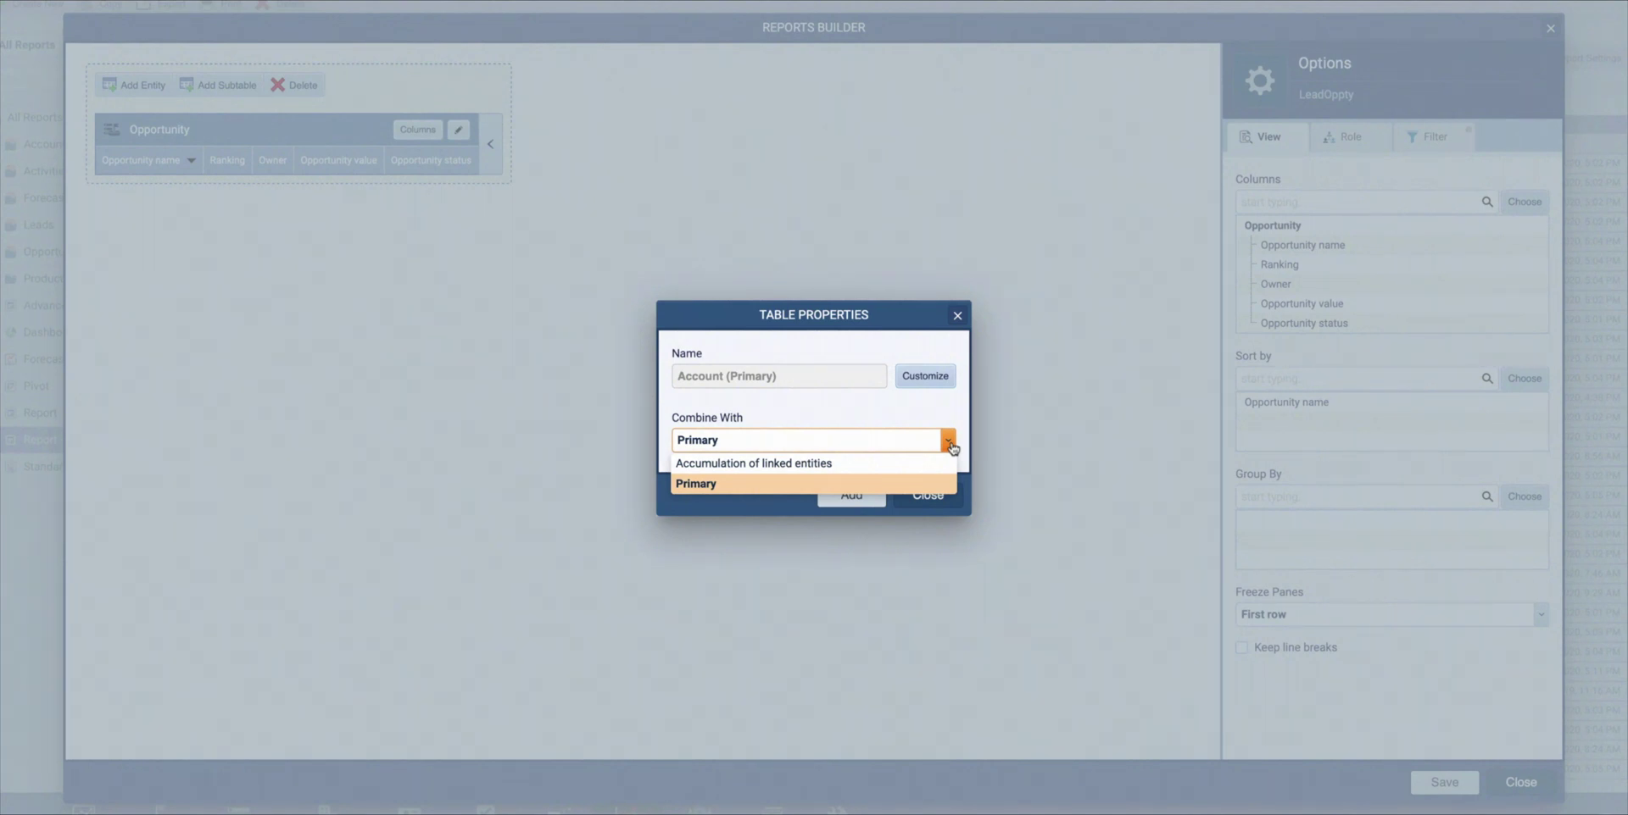
click(949, 442)
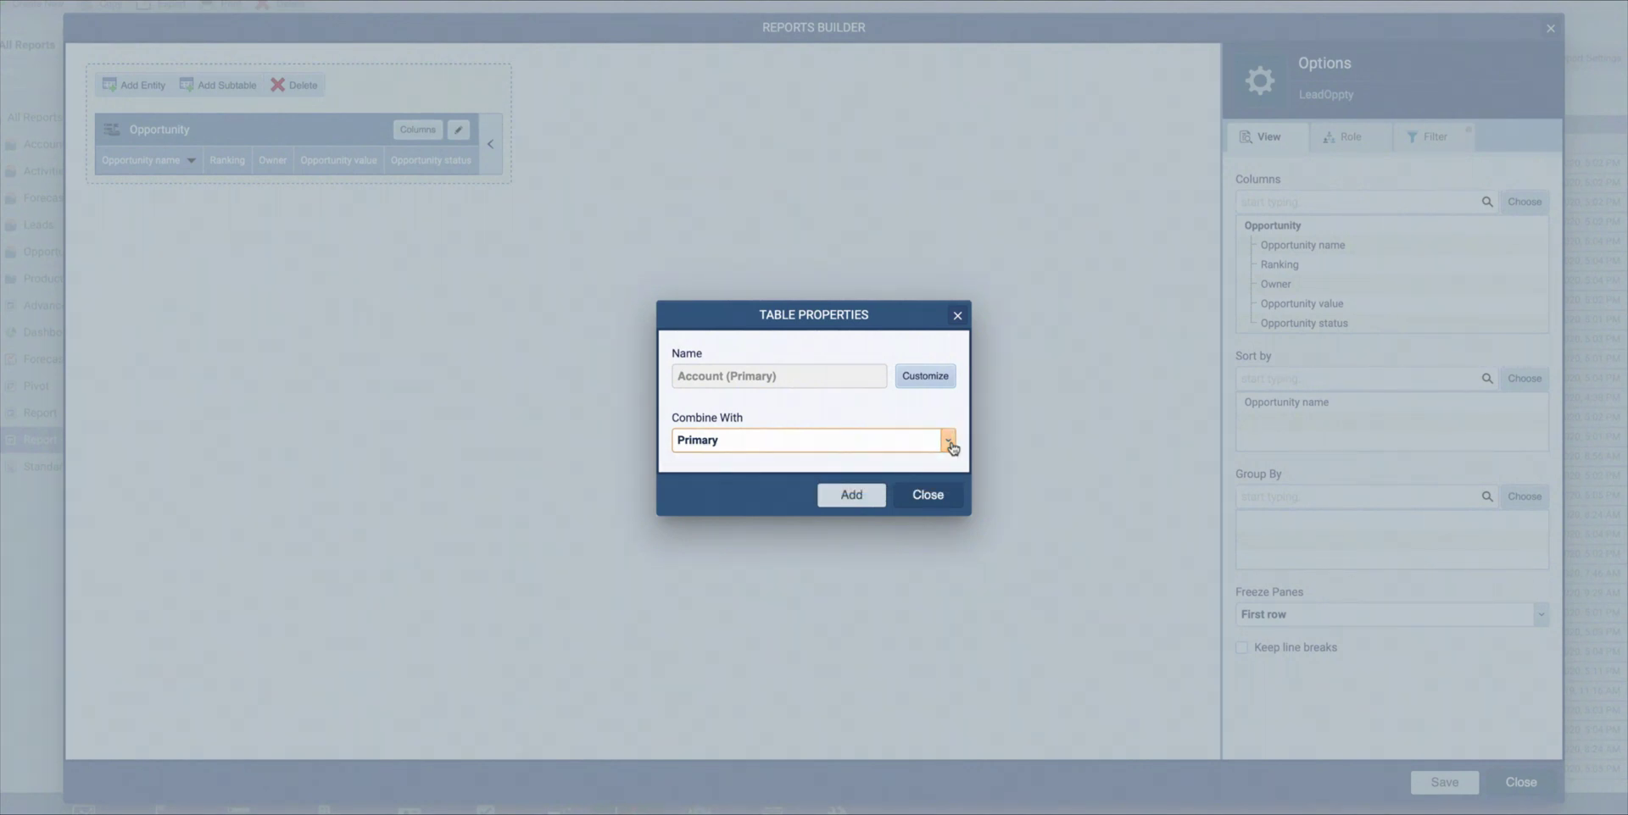
click(854, 495)
- Trim the Account columns to Account name, Account Class, Primary E-mail, Primary phone and Owner
click(1518, 401)
click(1518, 400)
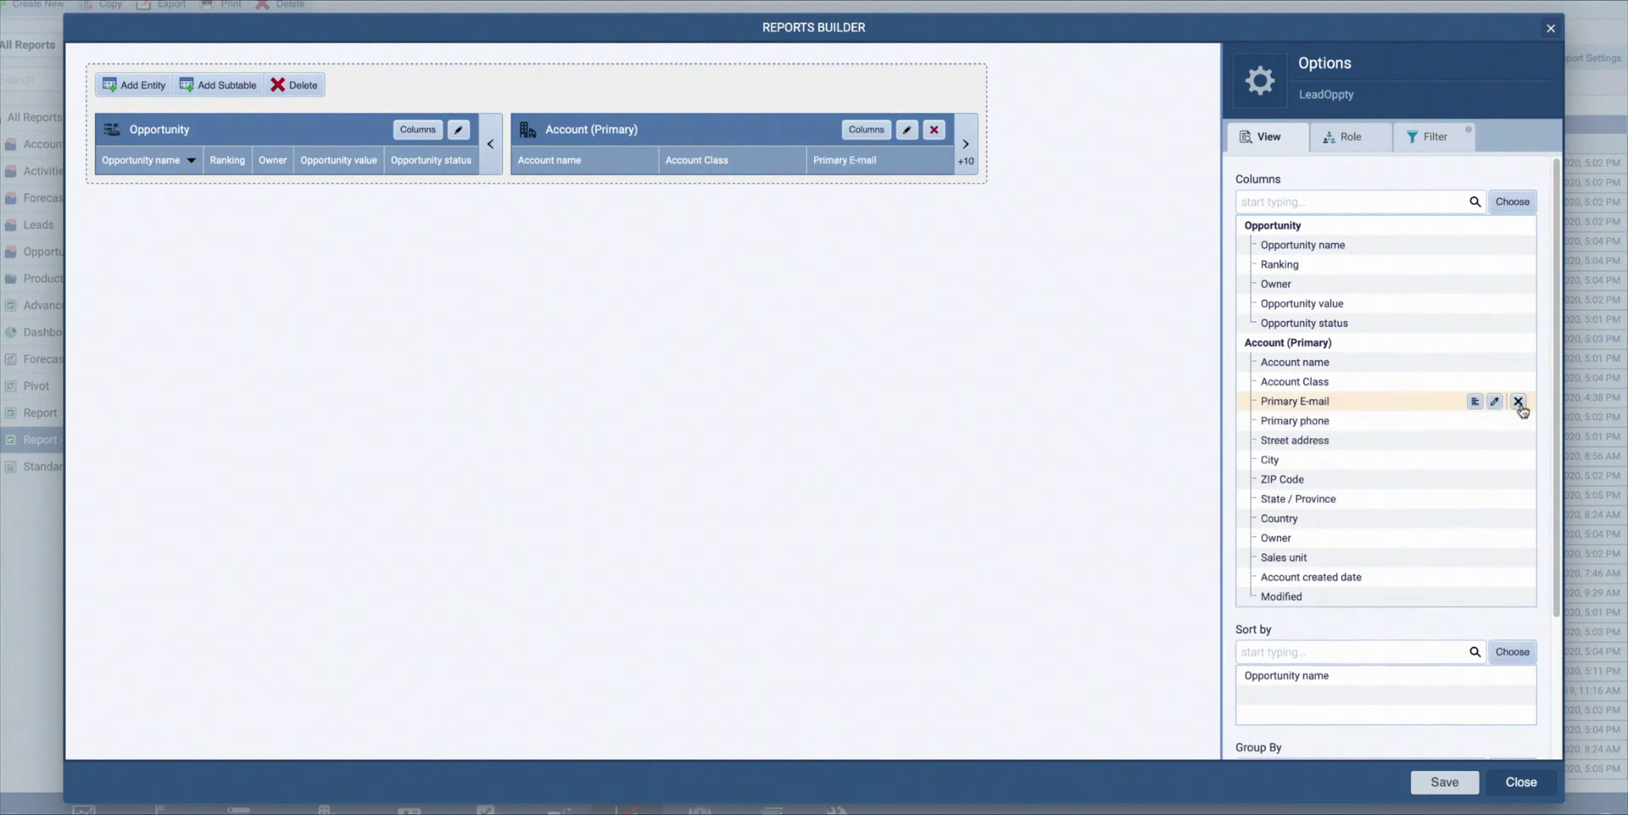
click(1518, 441)
click(1518, 440)
click(1518, 441)
click(1519, 441)
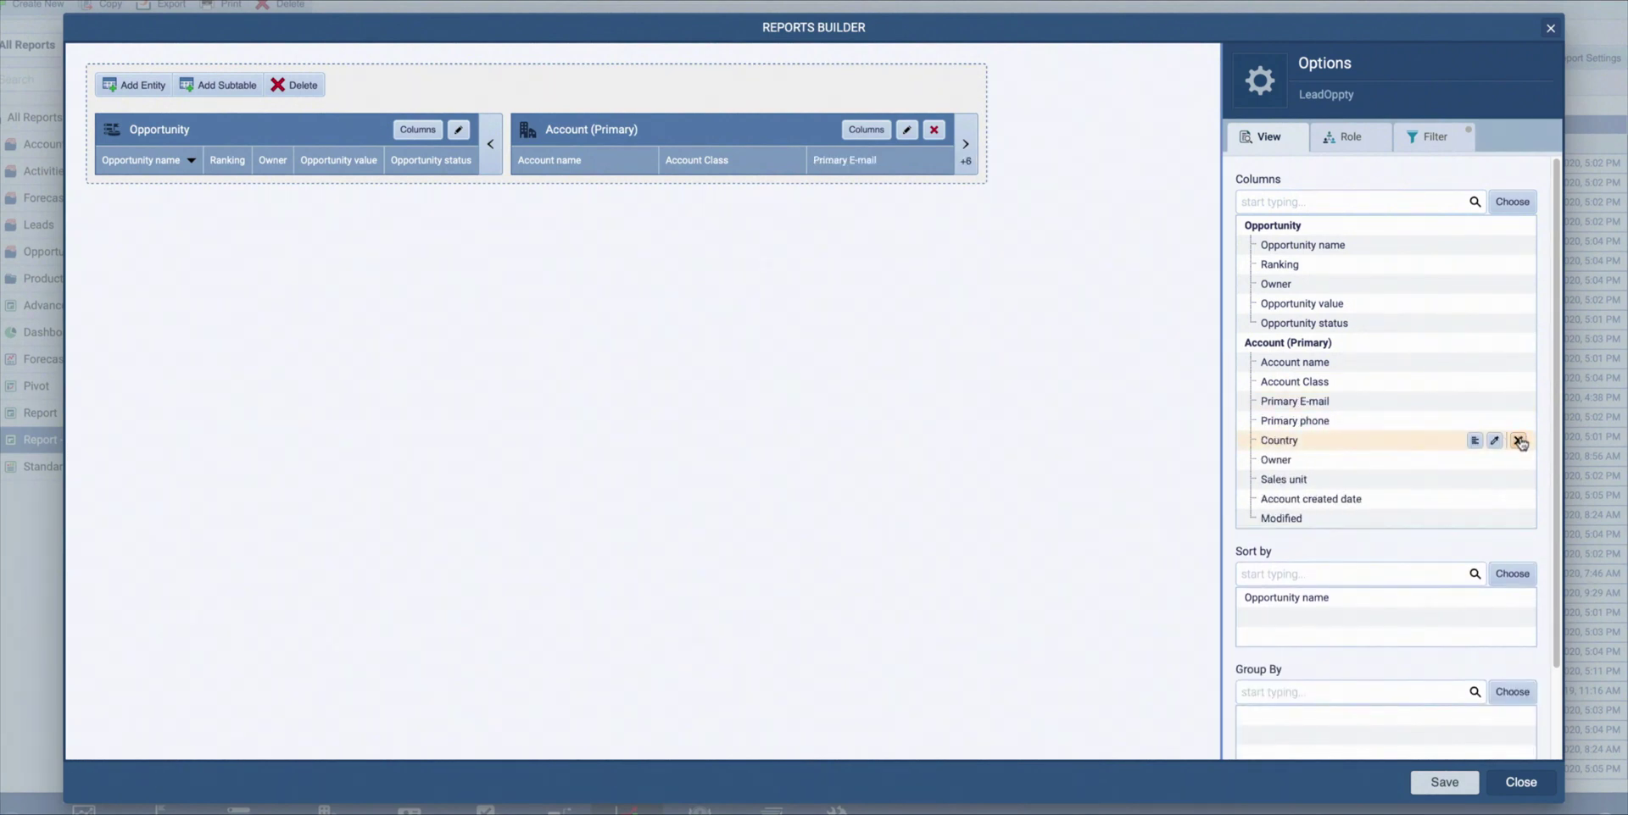
click(1519, 441)
click(1518, 460)
click(1518, 460)
click(1518, 461)
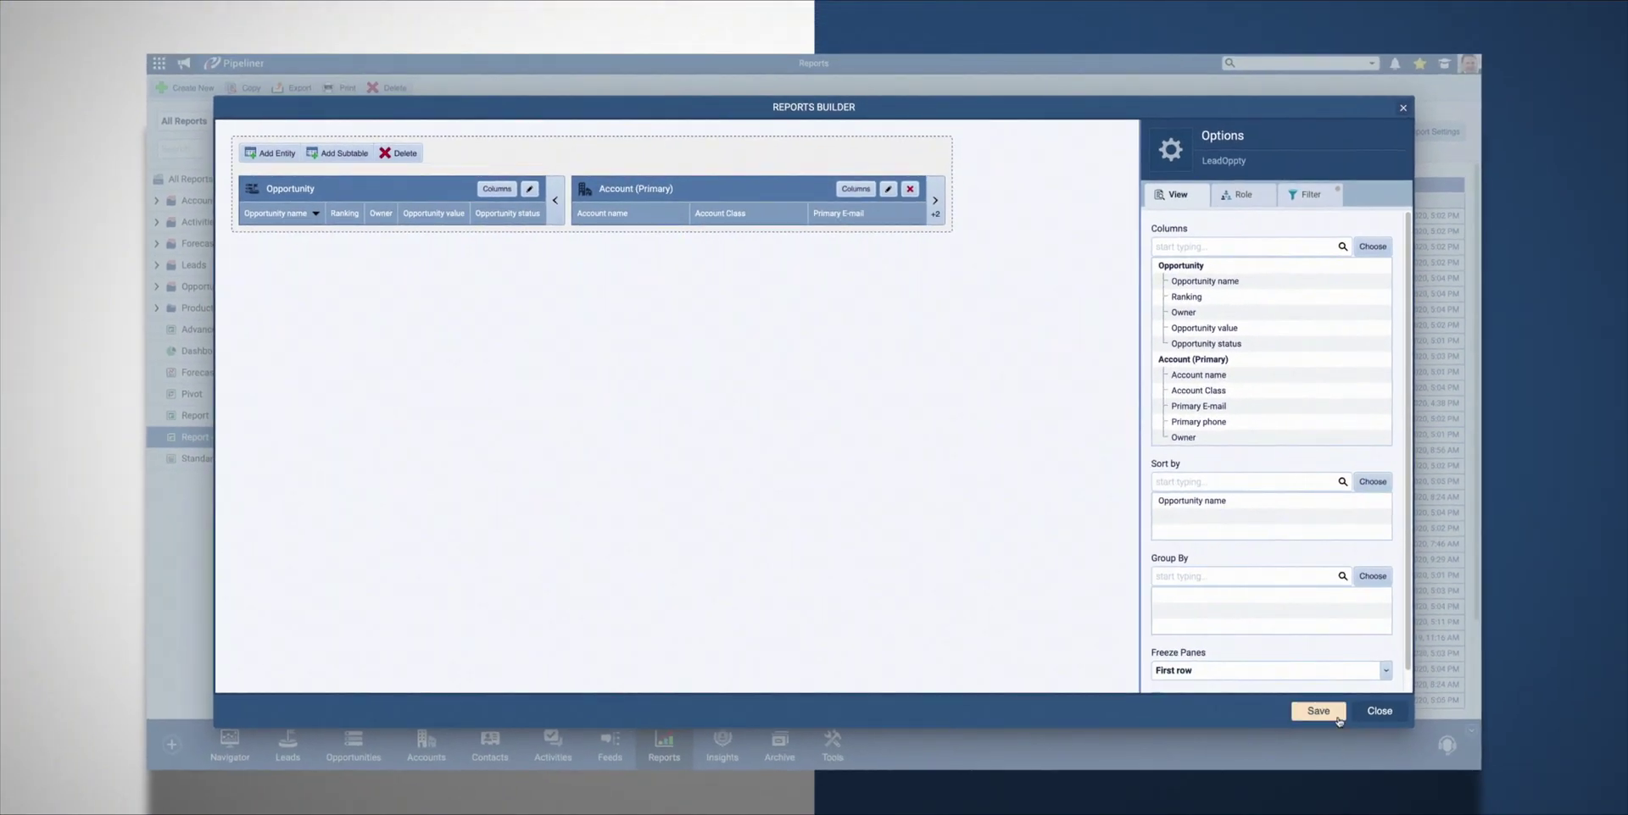
- Close the builder to view the 32-opportunity report and open its Report Settings panel
click(1337, 718)
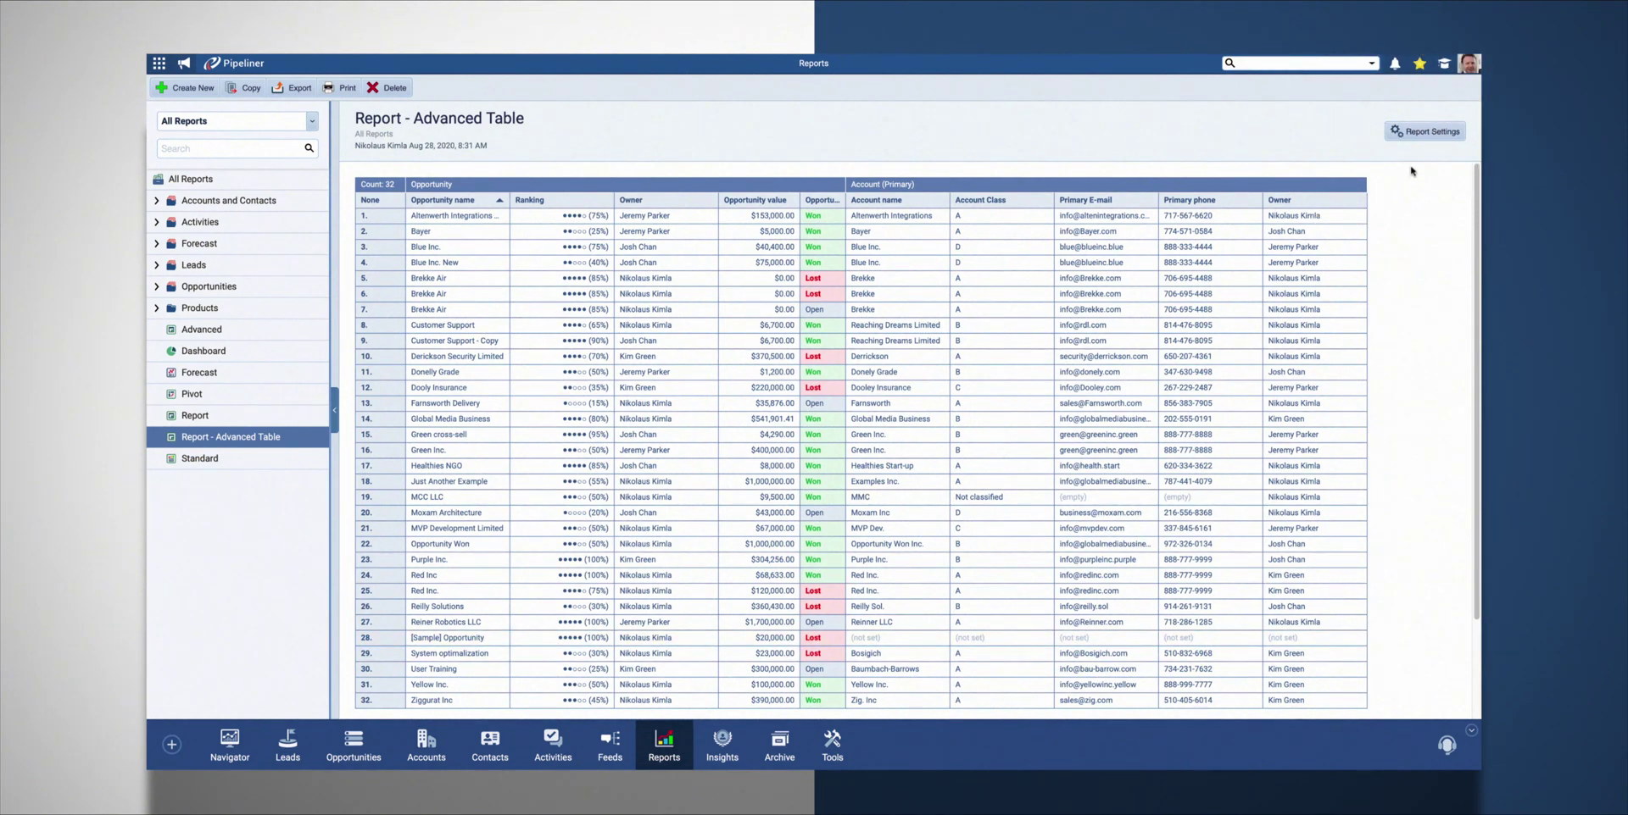
click(1403, 138)
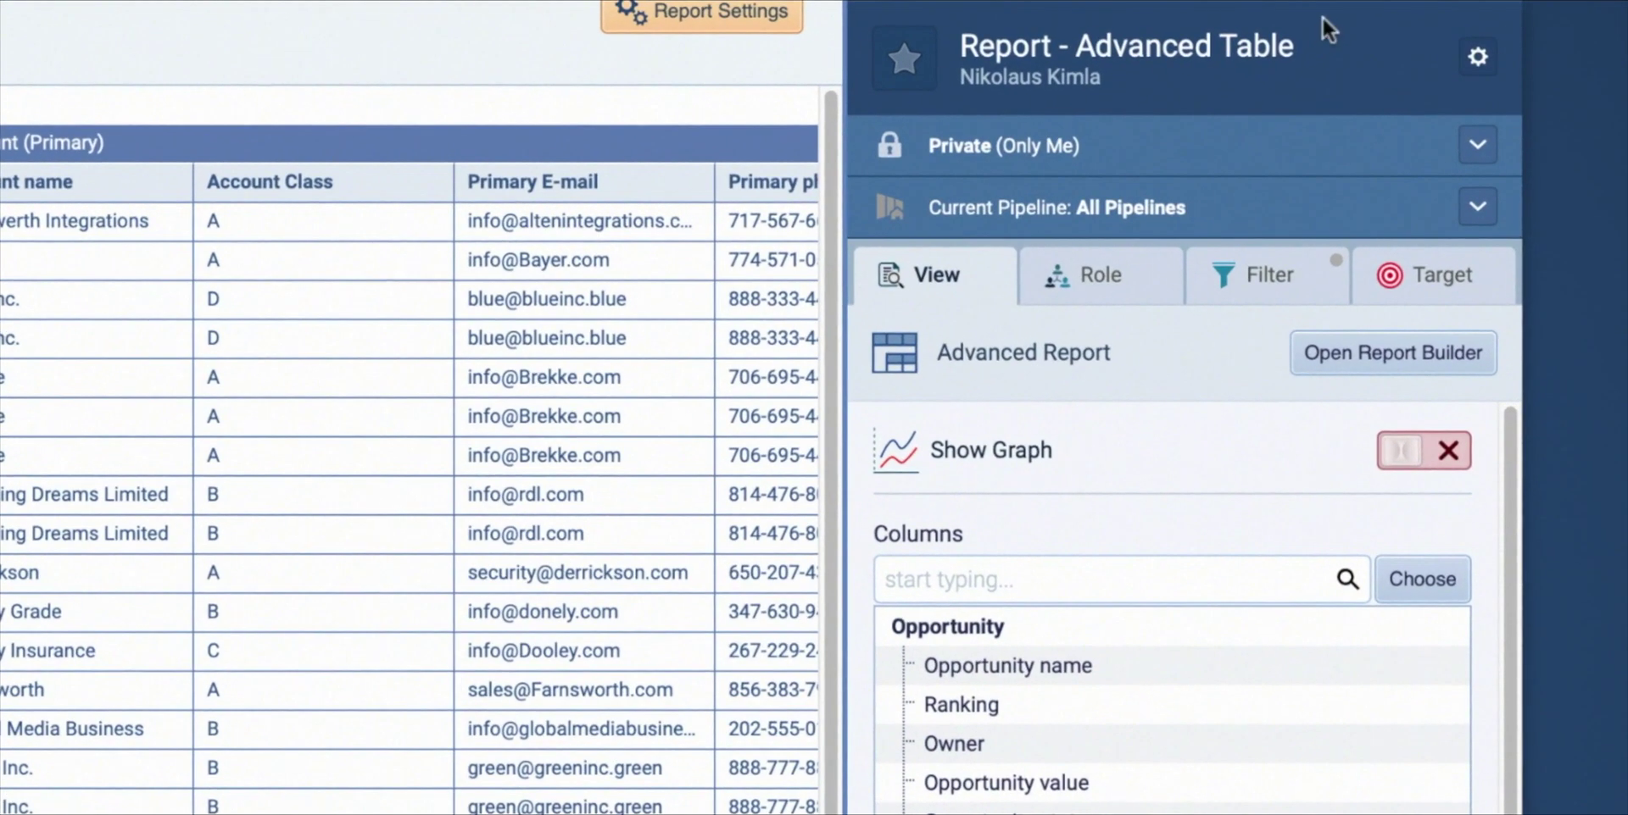
click(1475, 207)
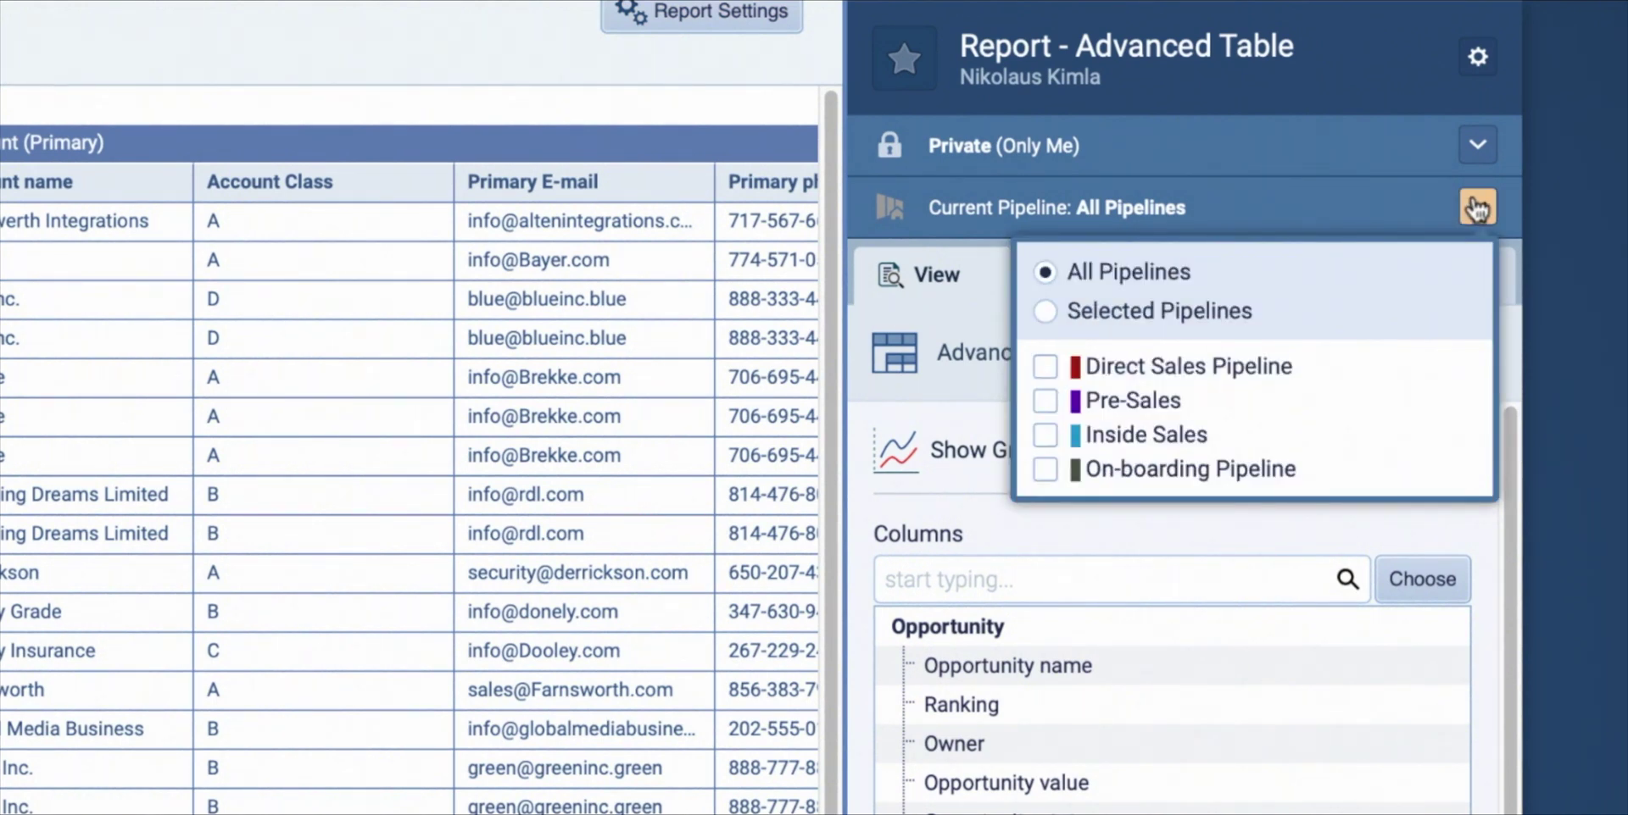
click(1476, 207)
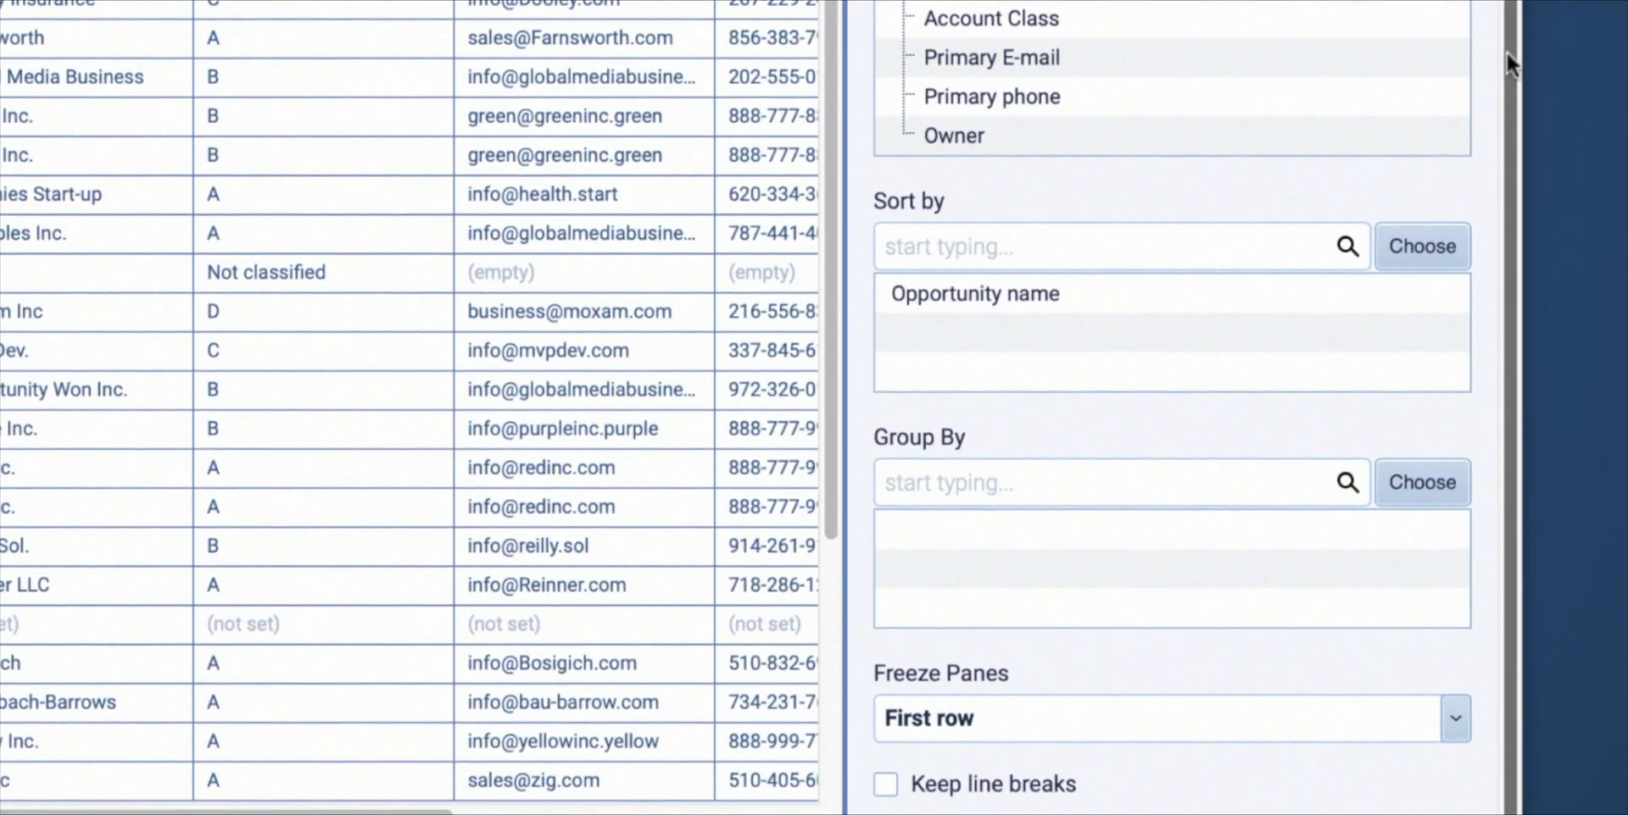
- Group the report by opportunity Owner to check per-owner sums and averages, then remove the grouping
click(1138, 482)
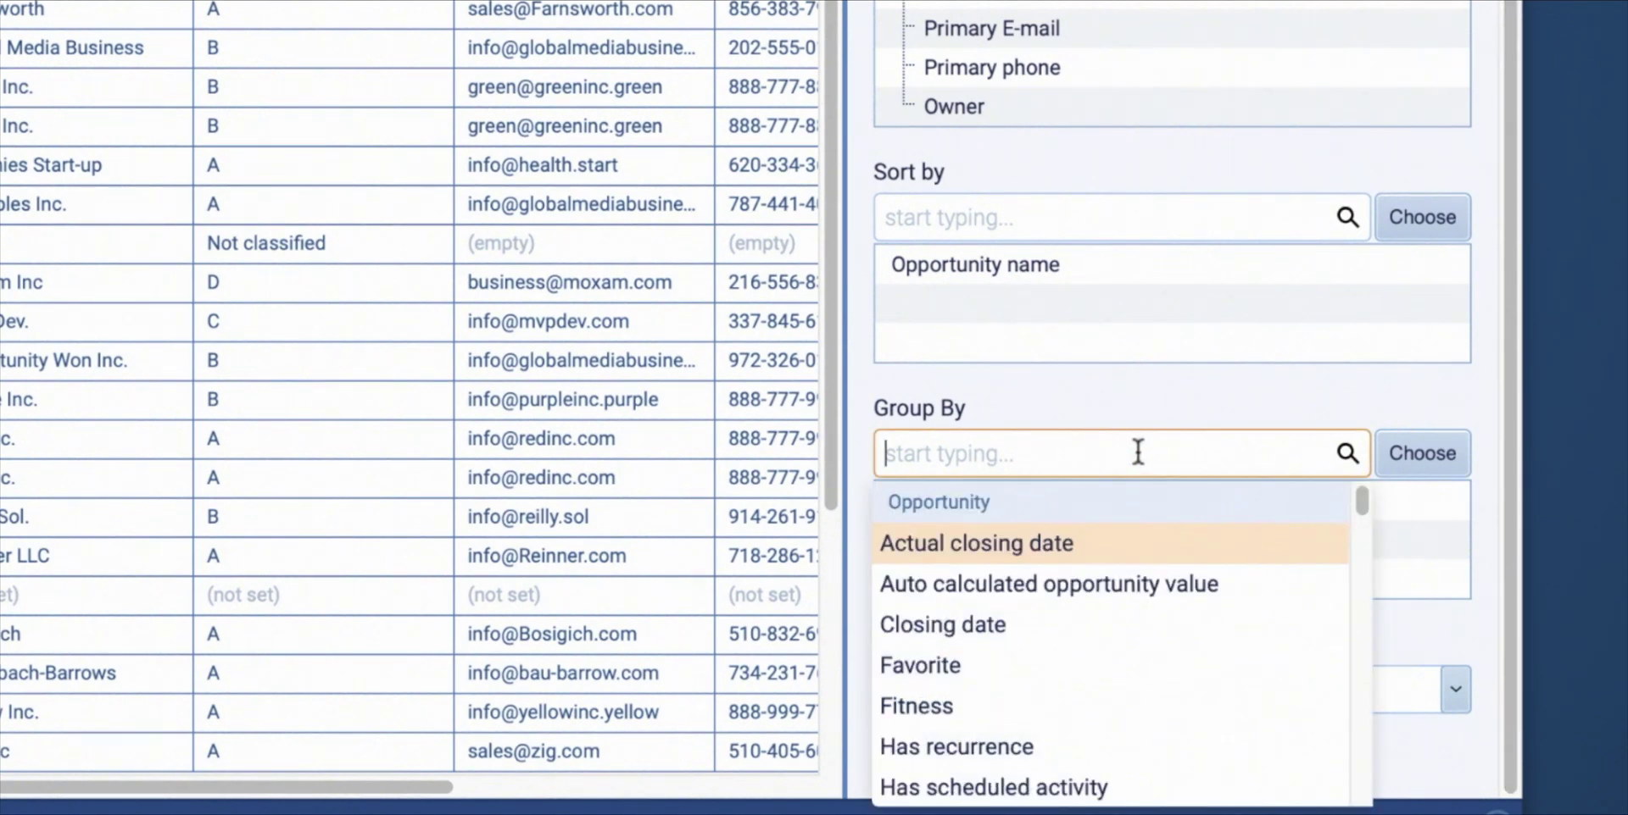
text(ow)
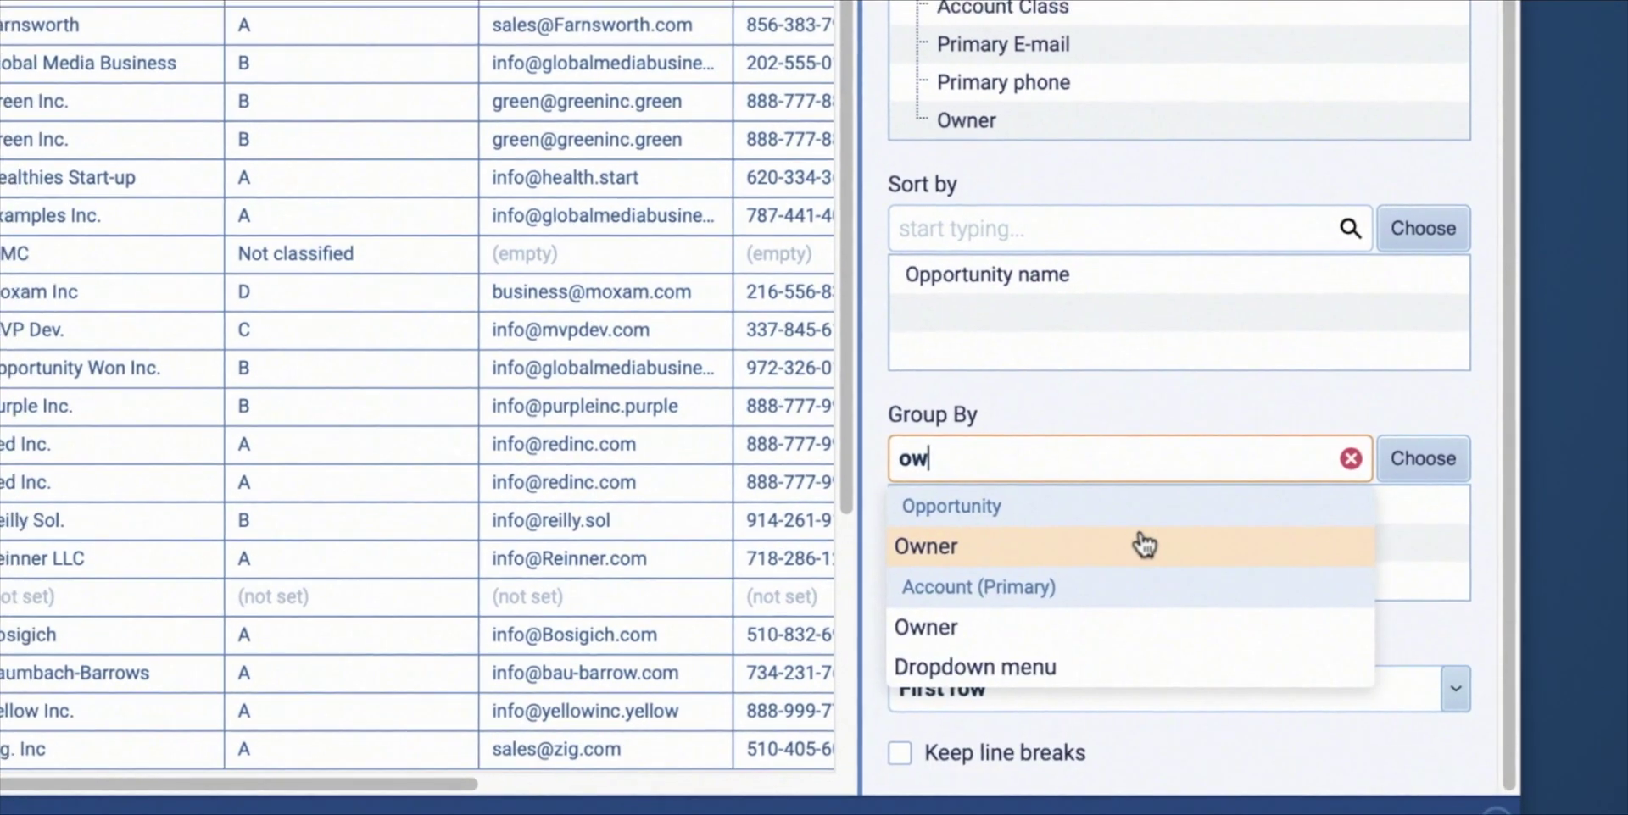
click(1140, 543)
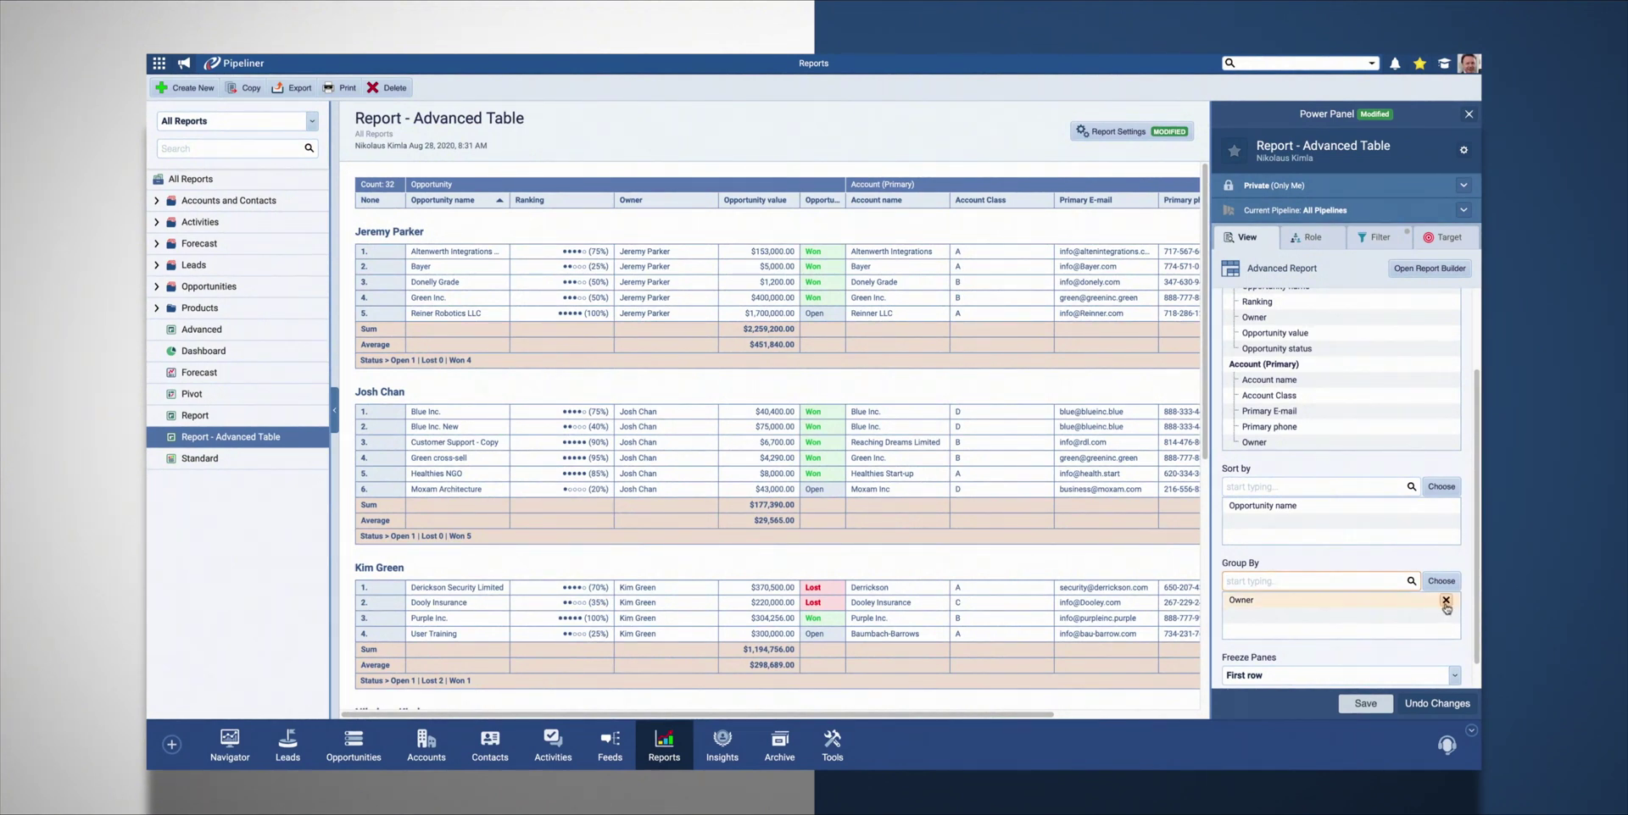
click(1451, 600)
- Drop the Owner grouping and sort the report by Opportunity status
click(1451, 506)
click(1354, 487)
text(sta)
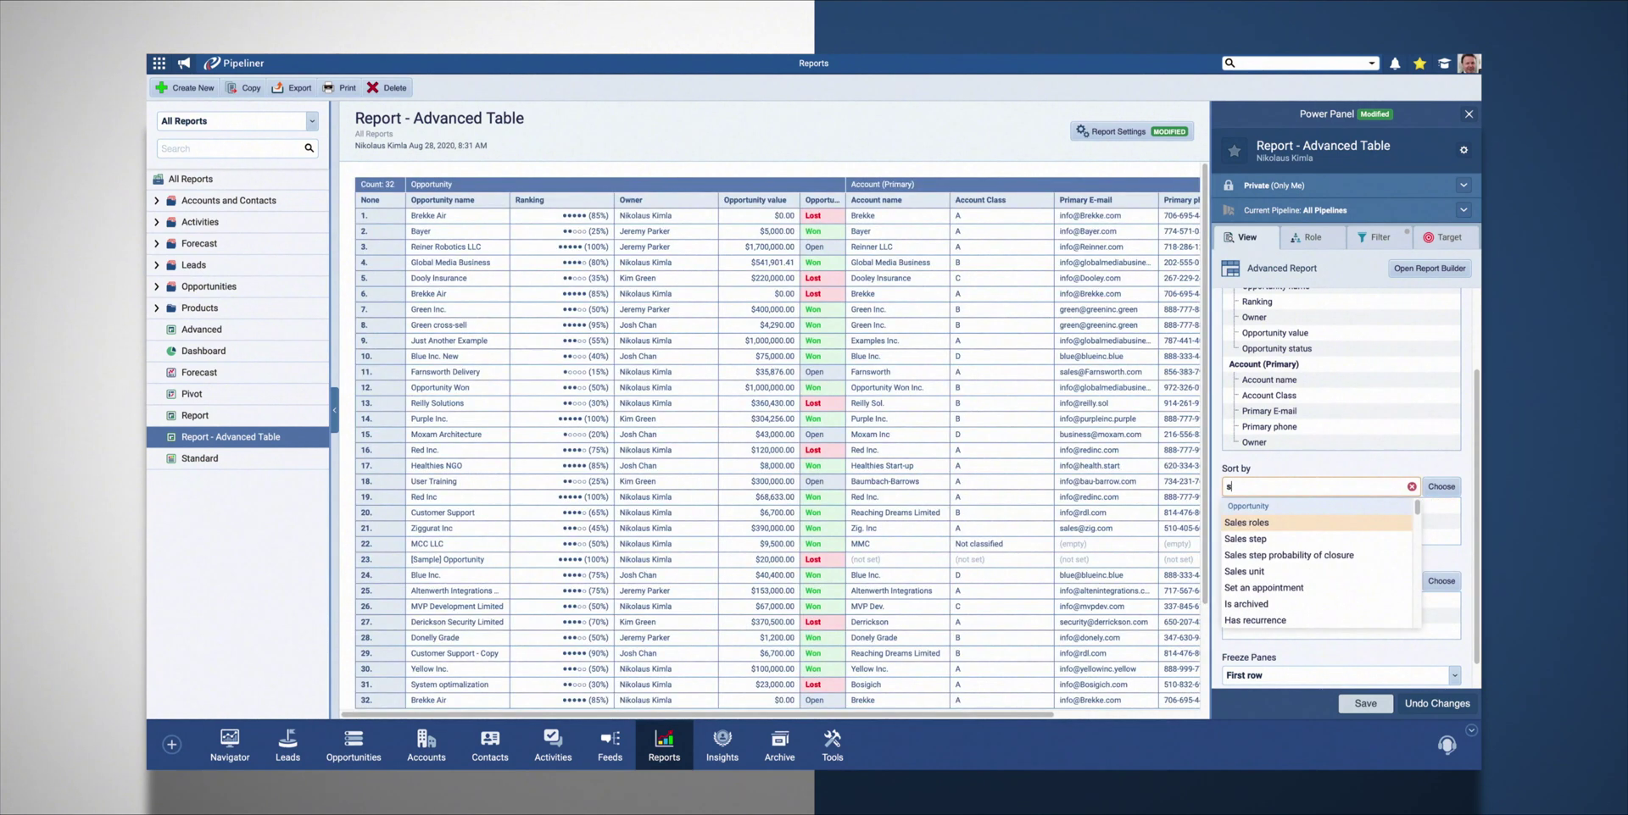
click(1349, 522)
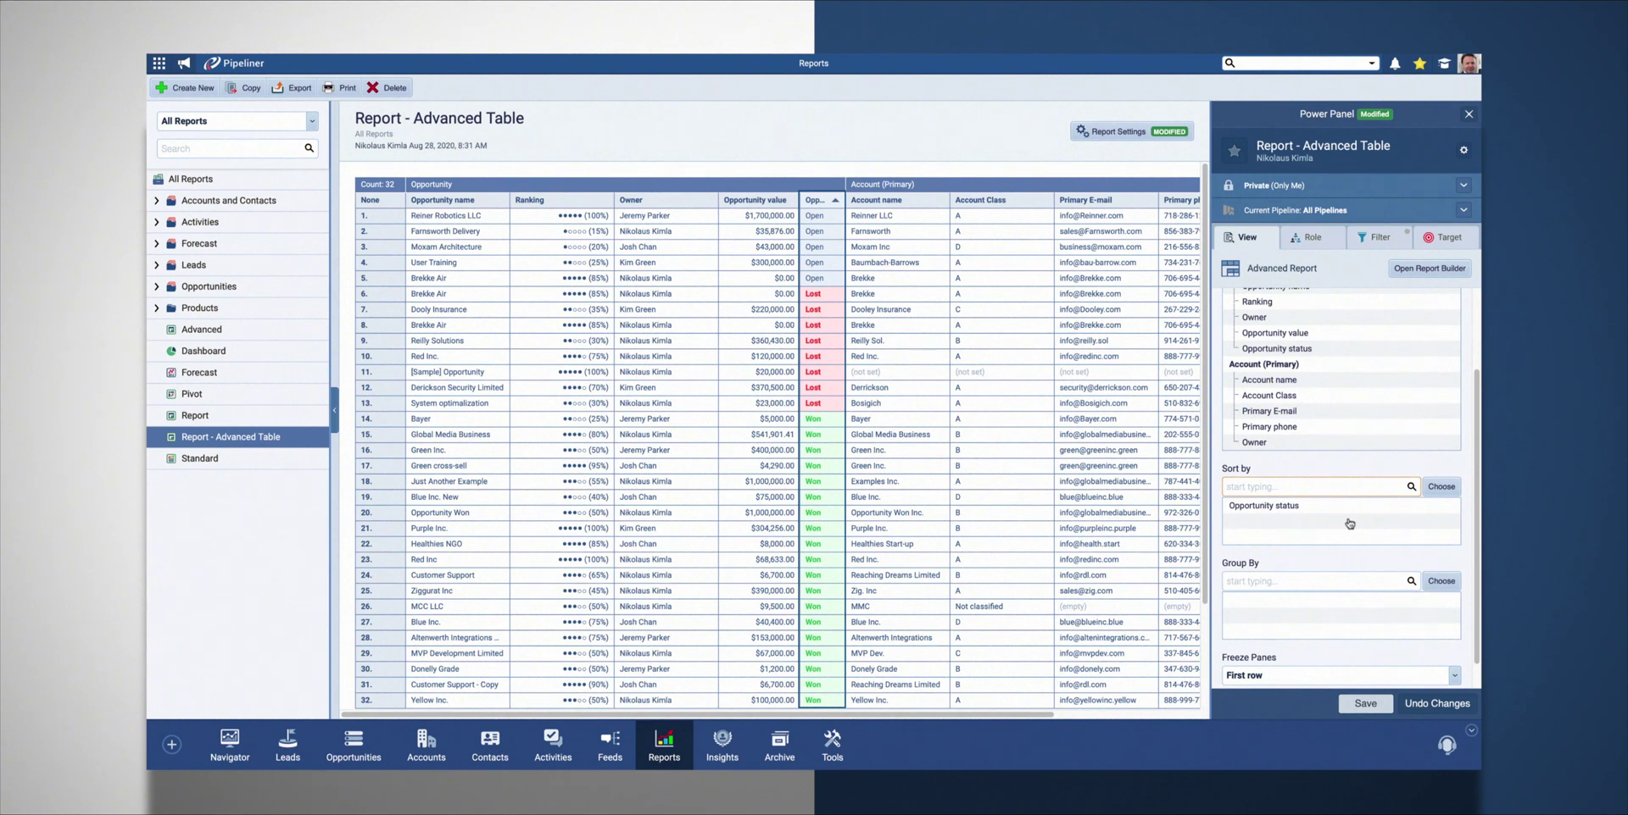
- Add Opportunity value as a second sort, reversed so highest values come first
text(value)
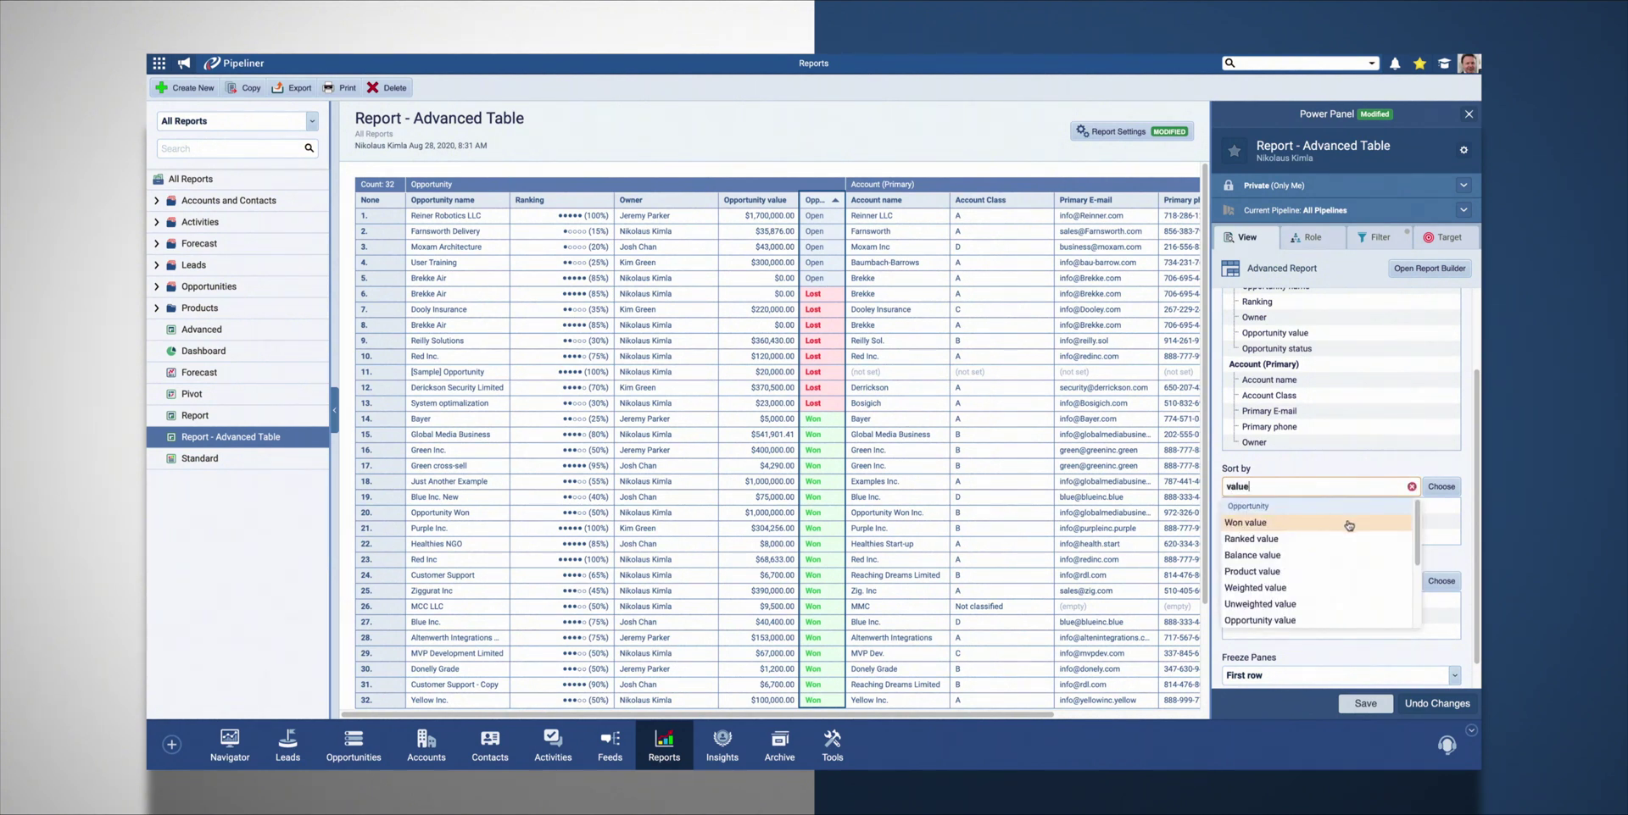
click(1319, 622)
click(1425, 522)
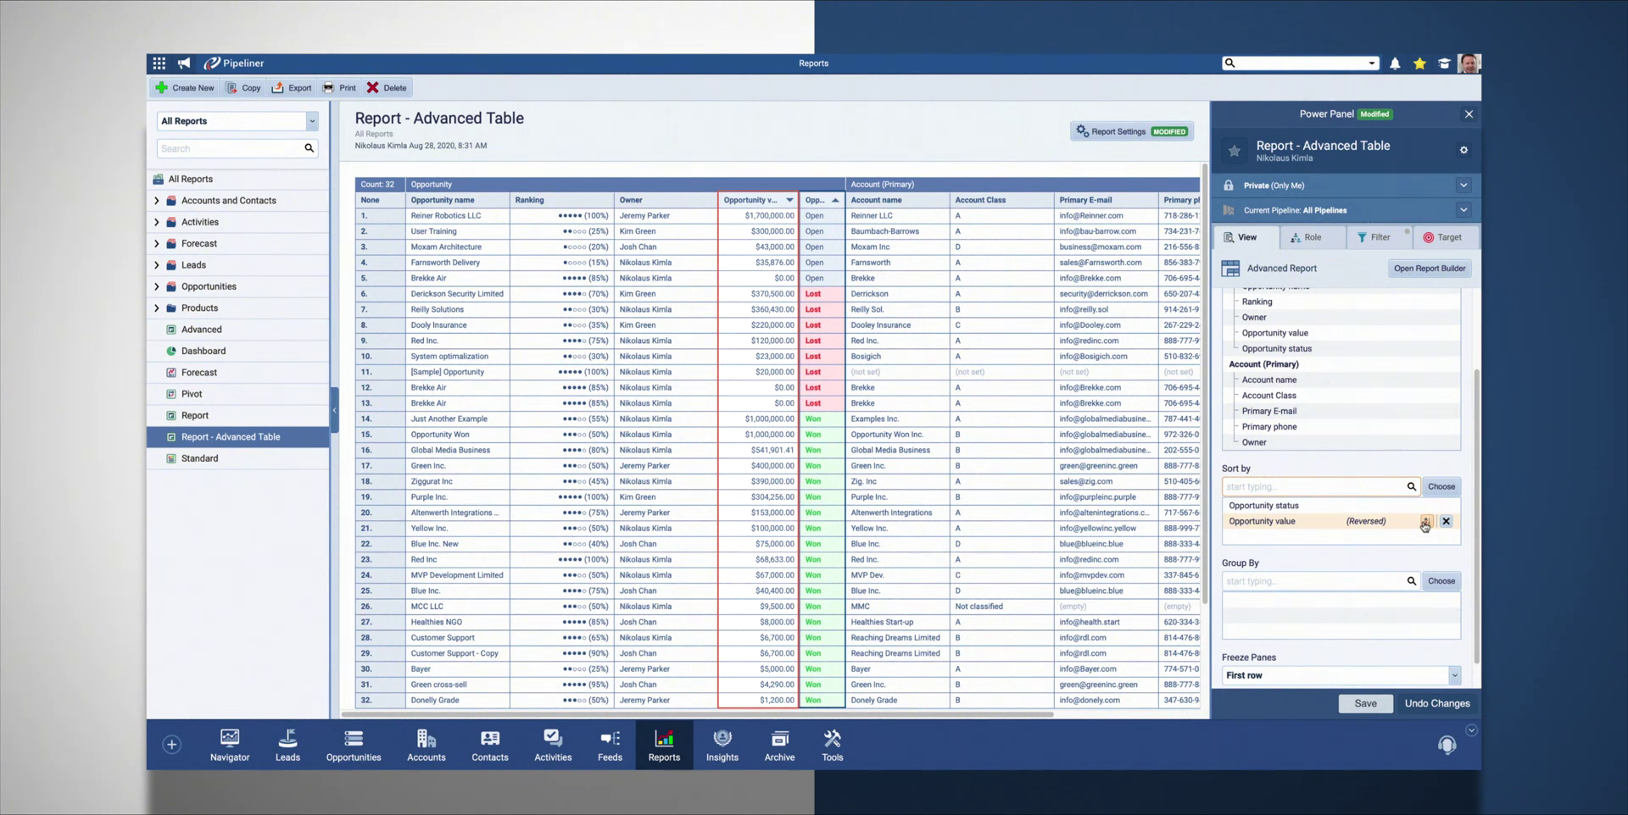
- Add an Activity standard subtable showing Subject, Activity type and Description from Tasks and Appointments
click(1431, 270)
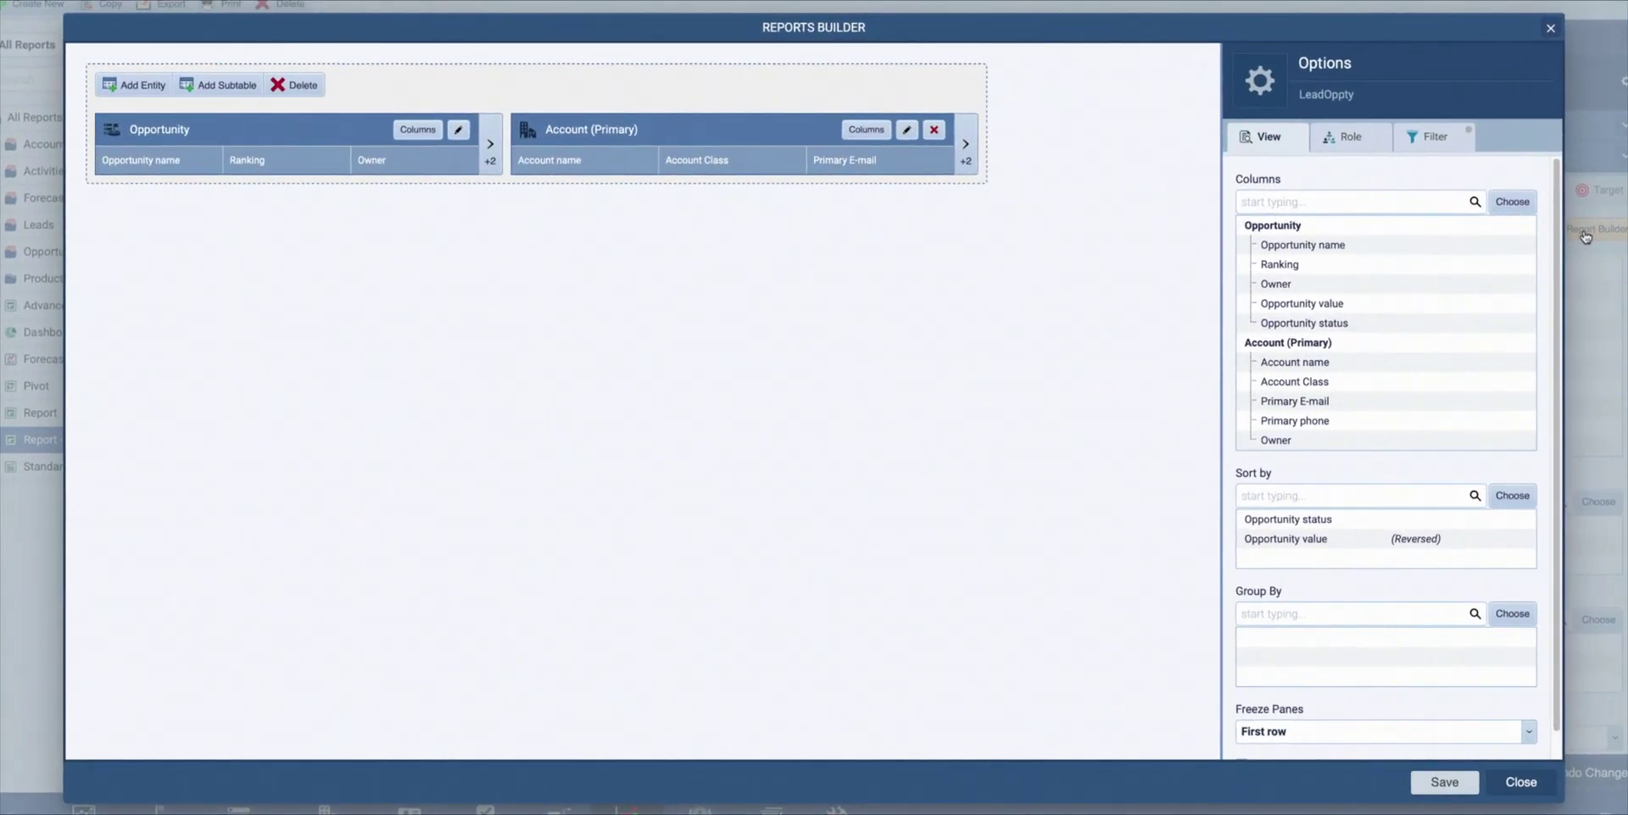
click(212, 95)
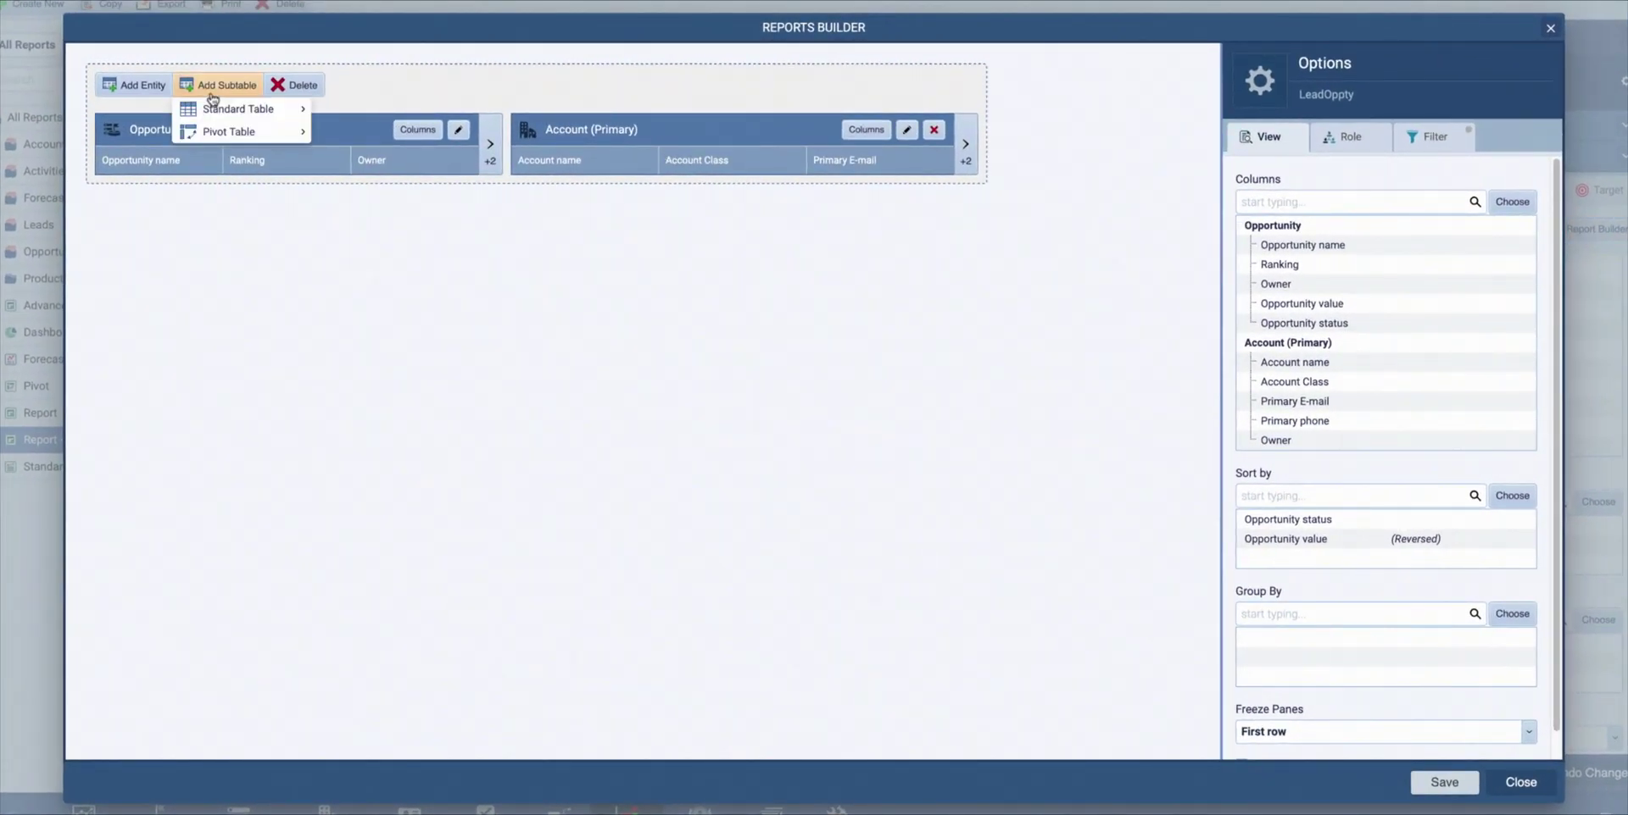
mouse_move(288, 110)
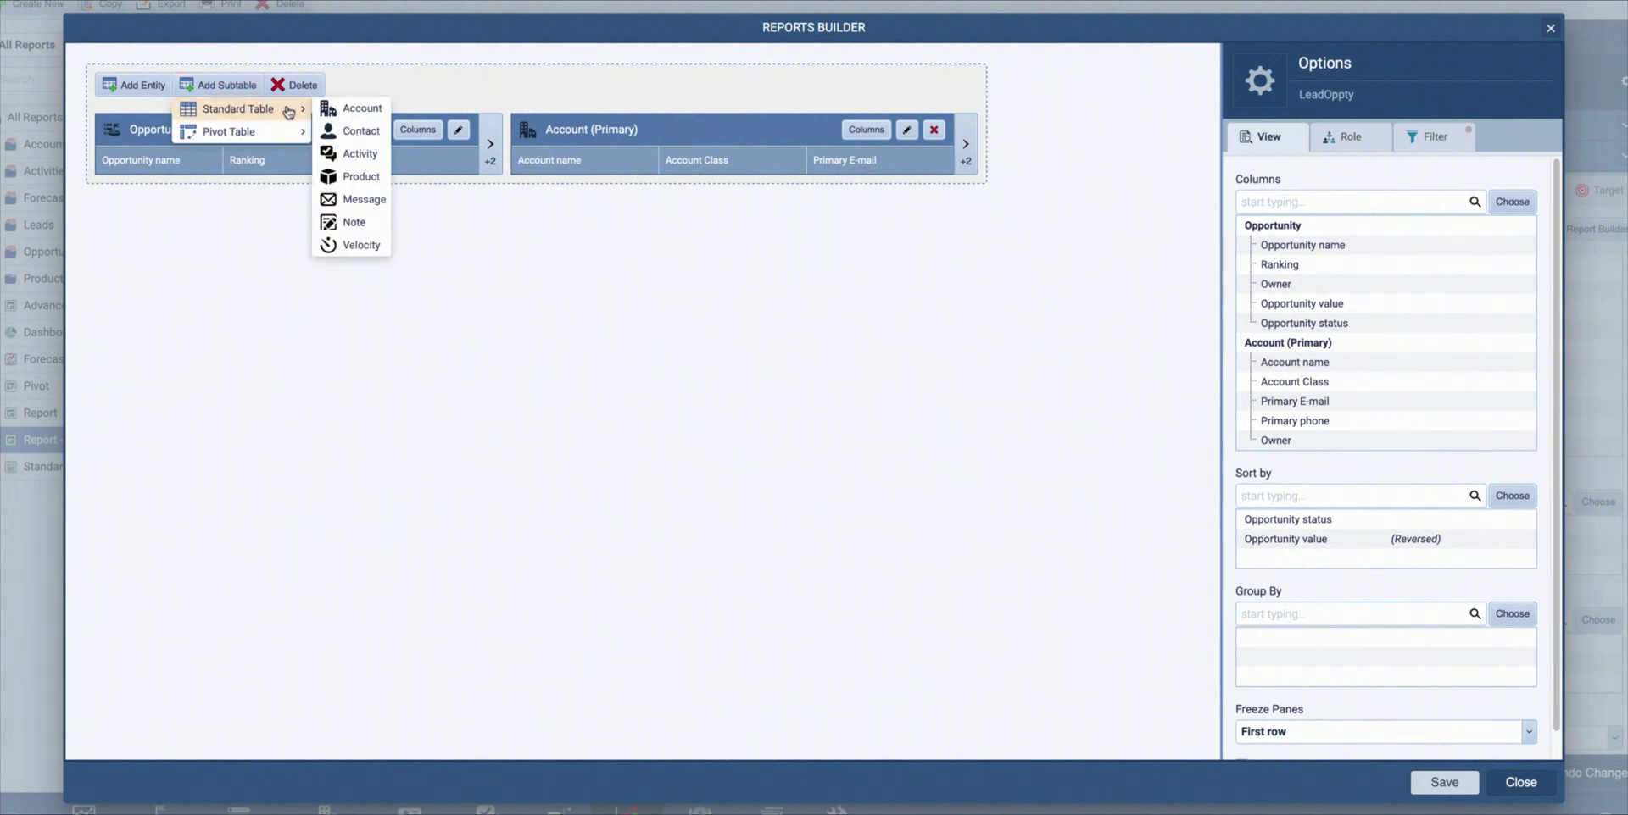
click(377, 159)
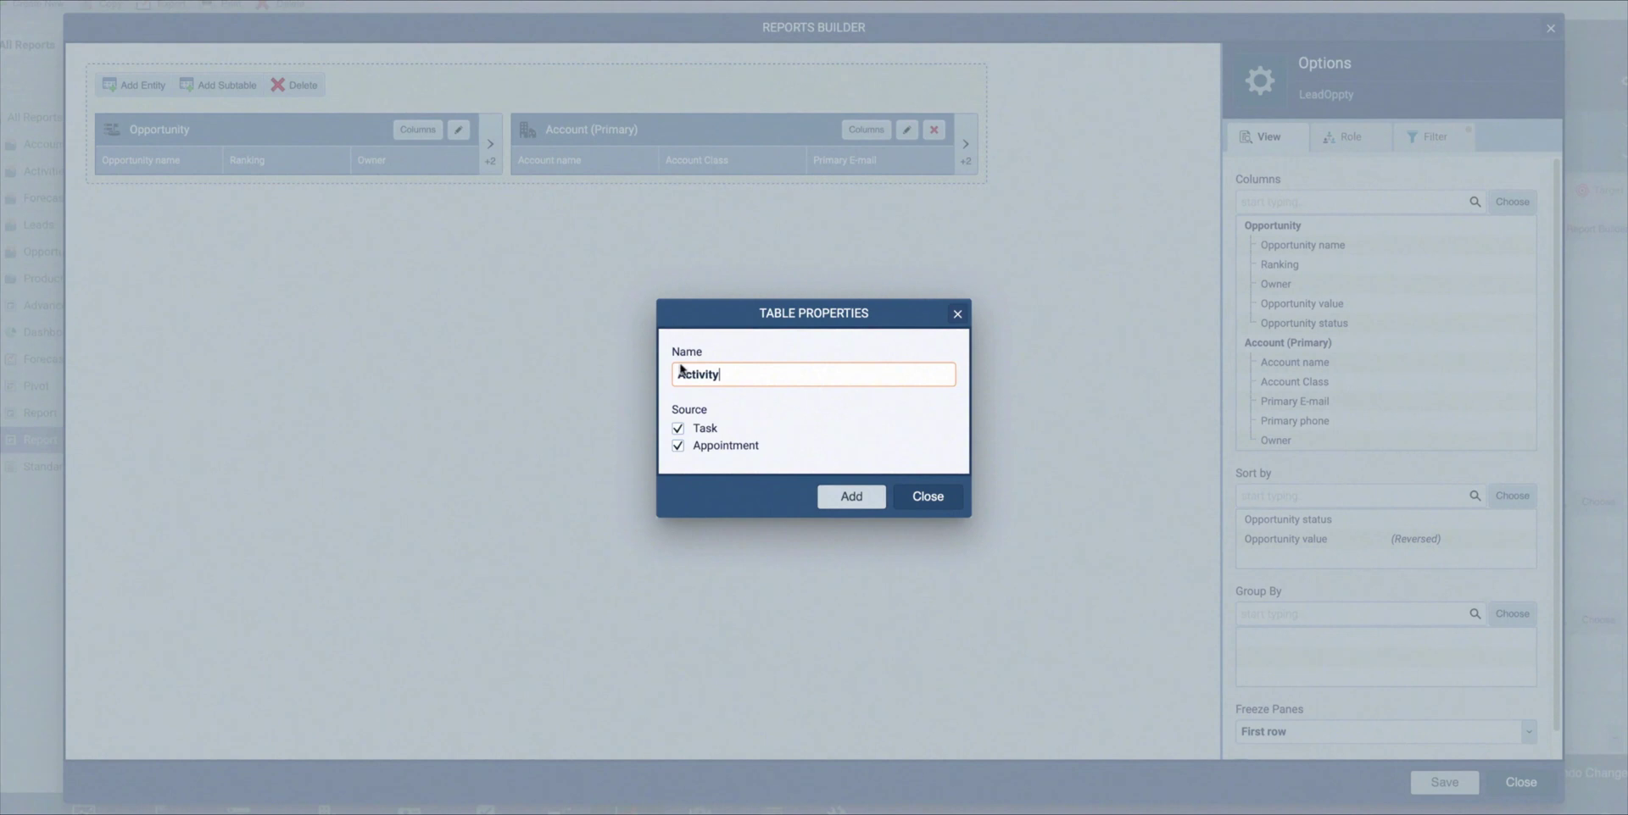
click(858, 502)
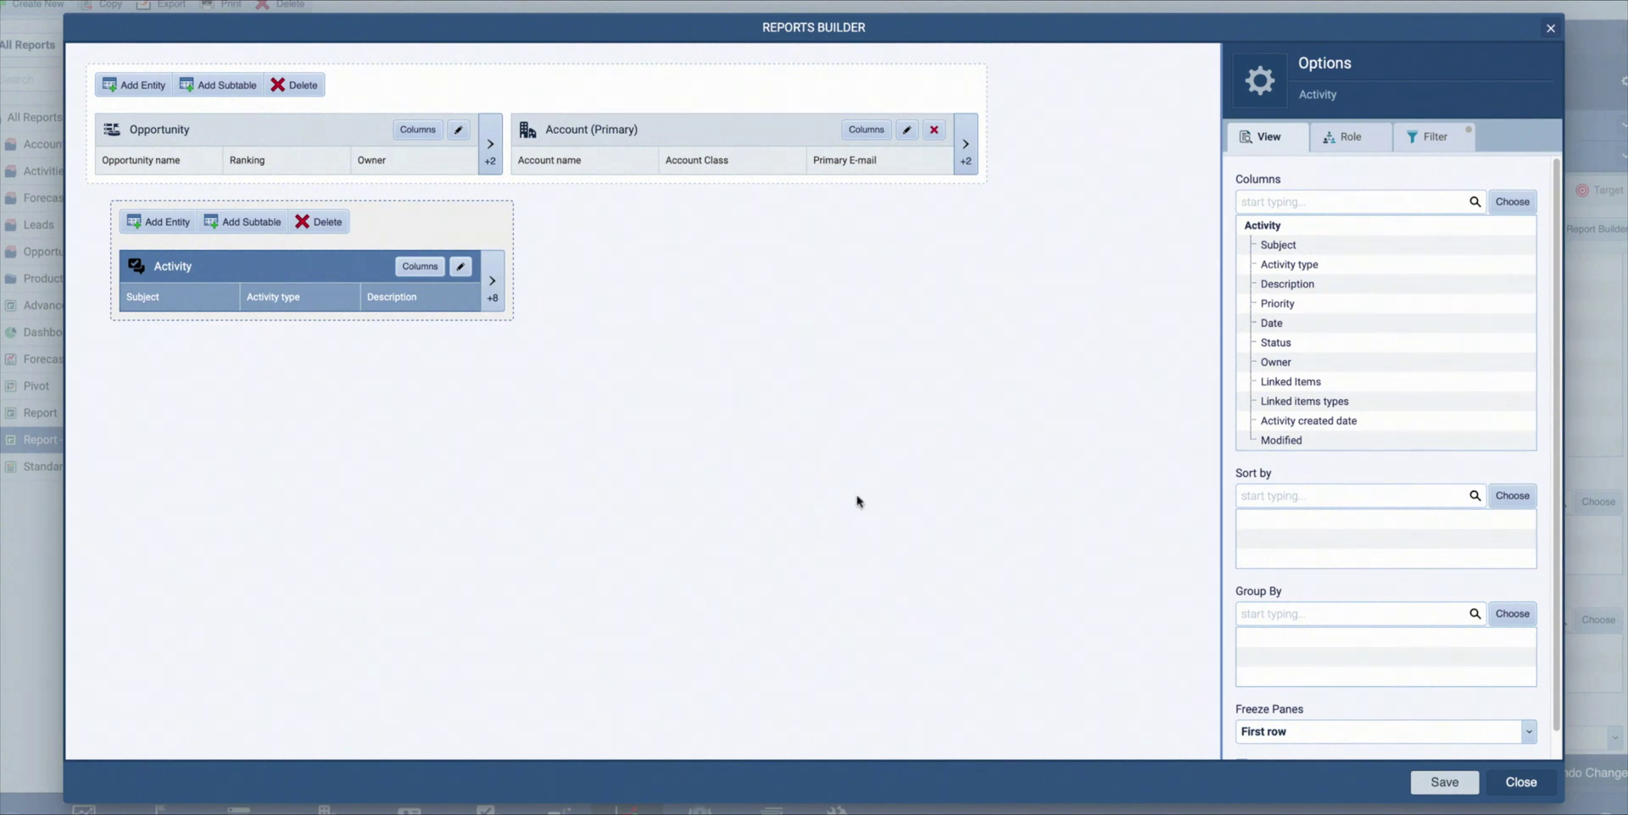
- Filter the opportunity and account tables to Opportunity status Lost, then save the report
click(1418, 143)
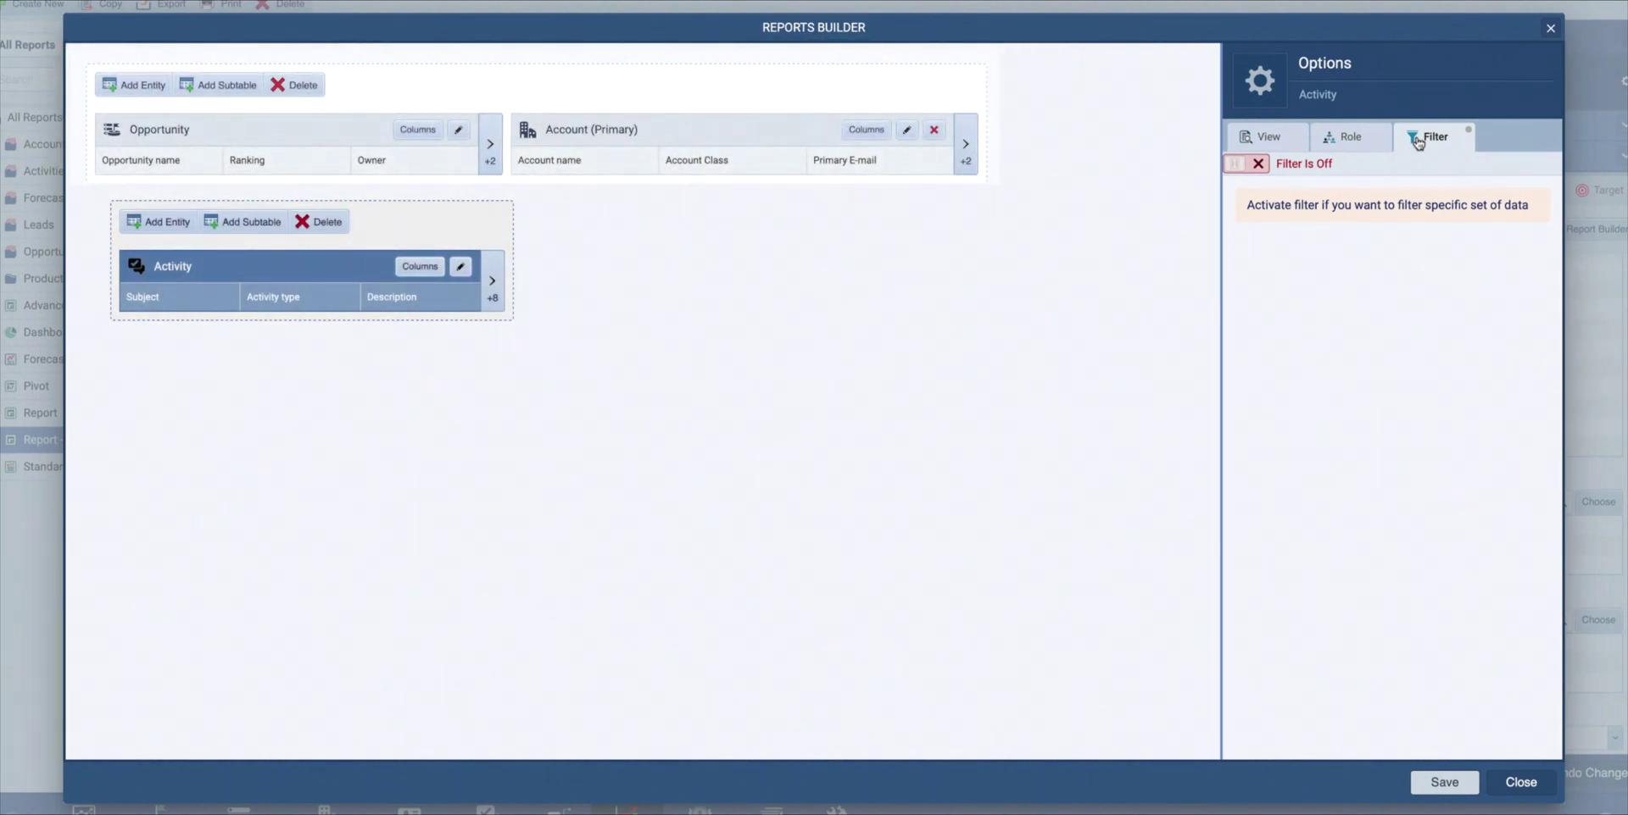
click(558, 91)
click(1231, 164)
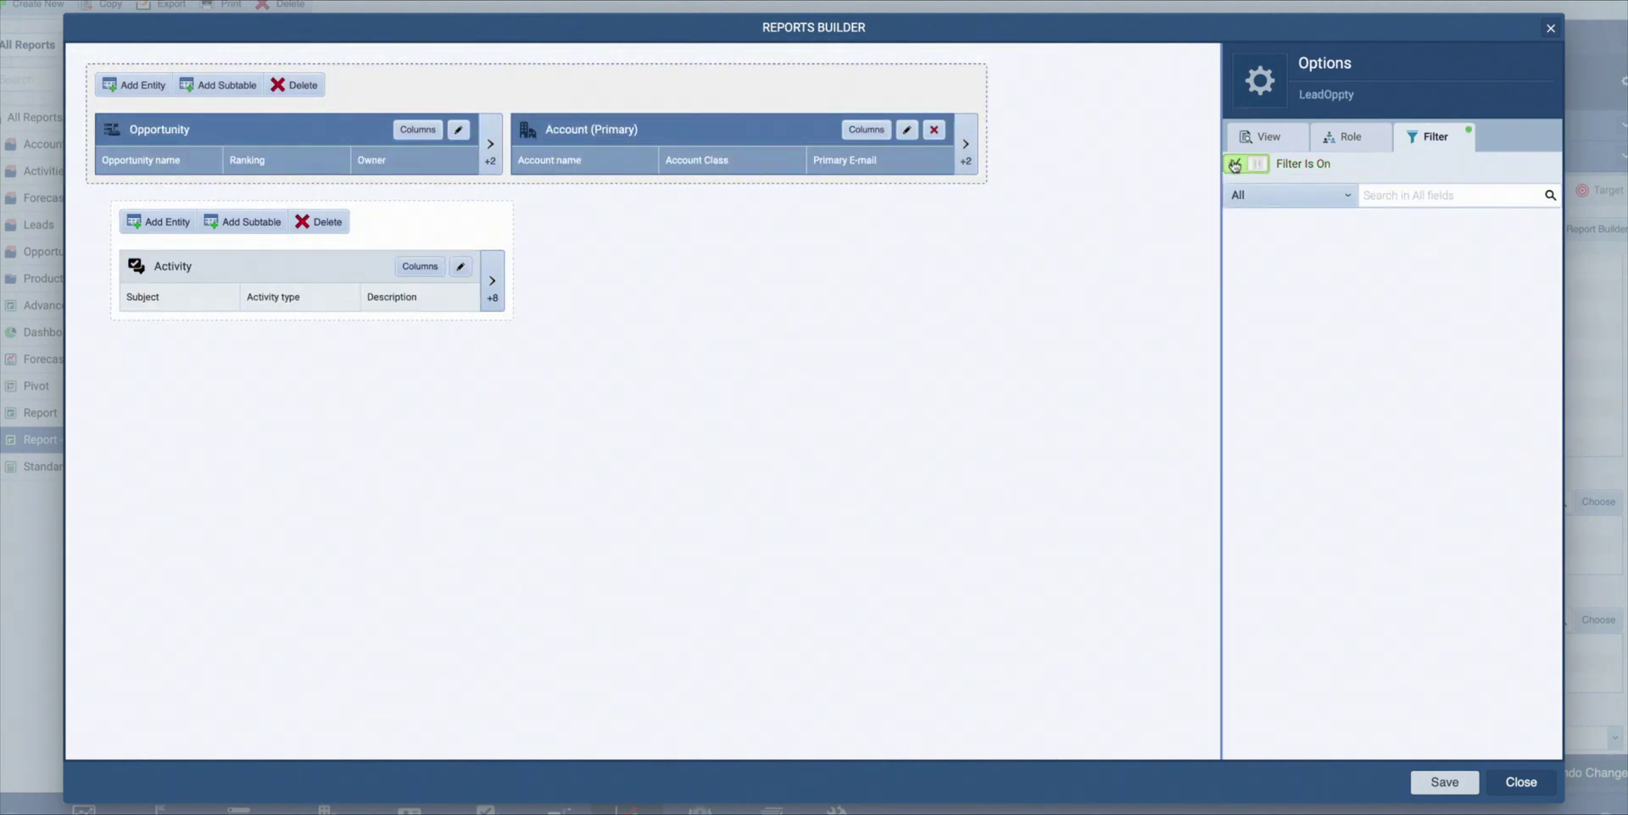
click(1431, 193)
text(stat)
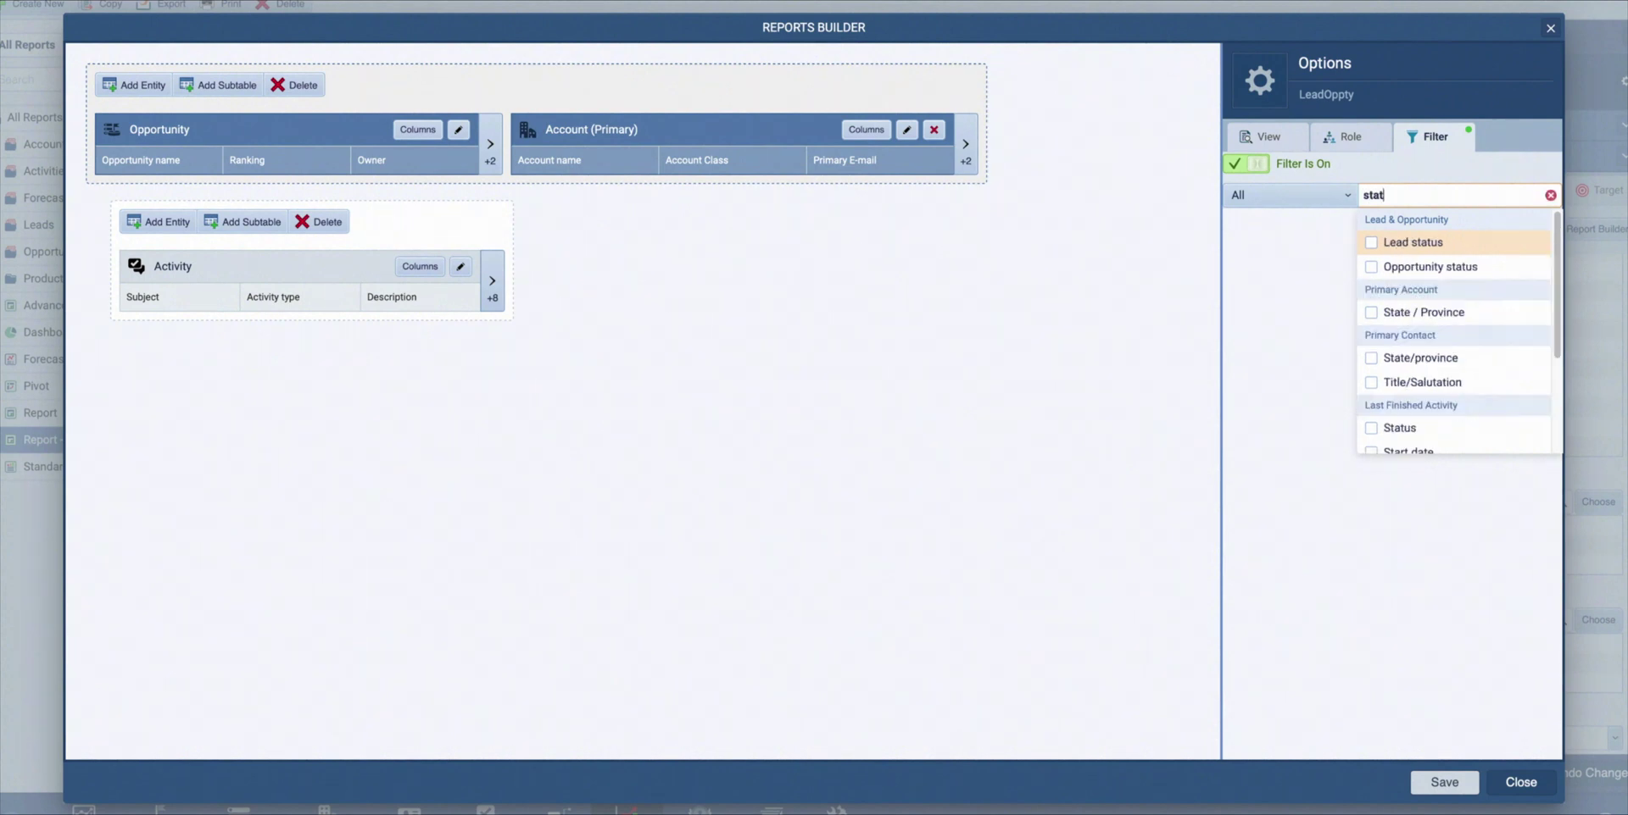
click(1372, 268)
click(1316, 340)
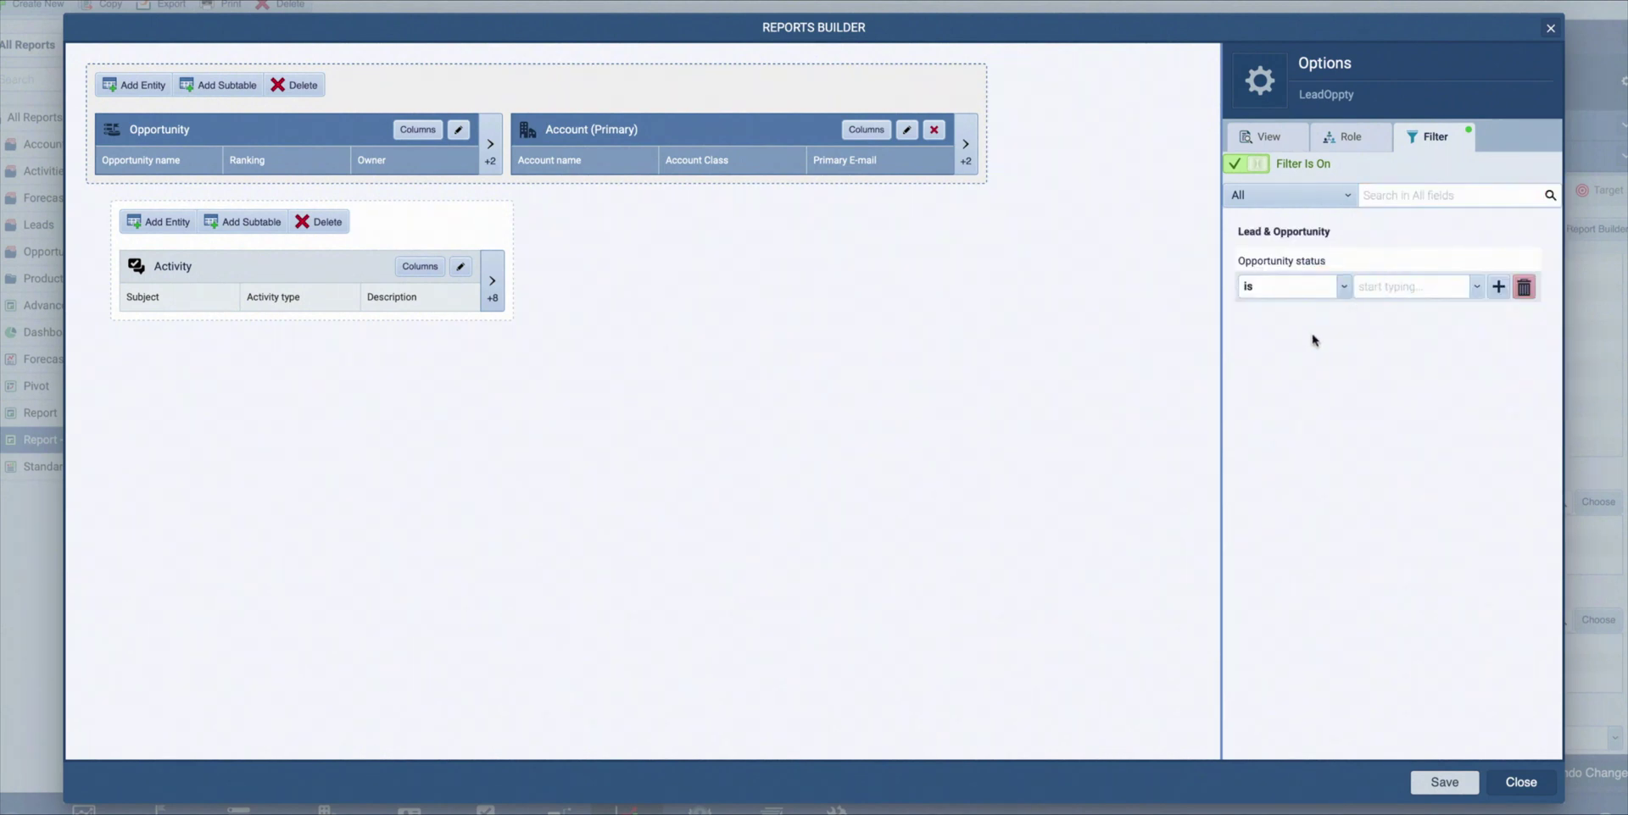
click(1407, 286)
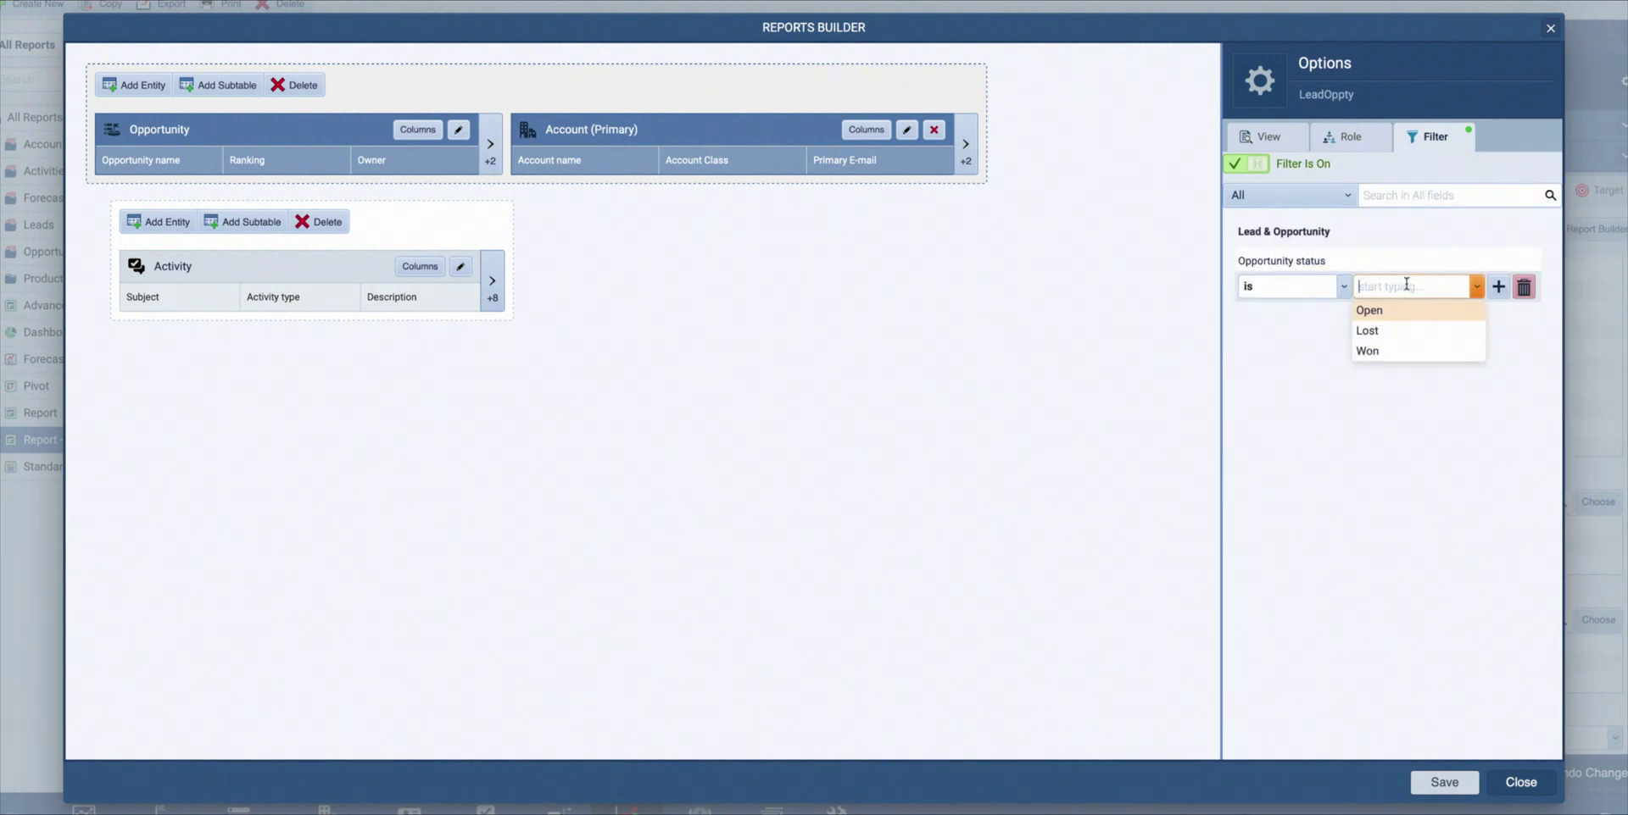
click(1397, 330)
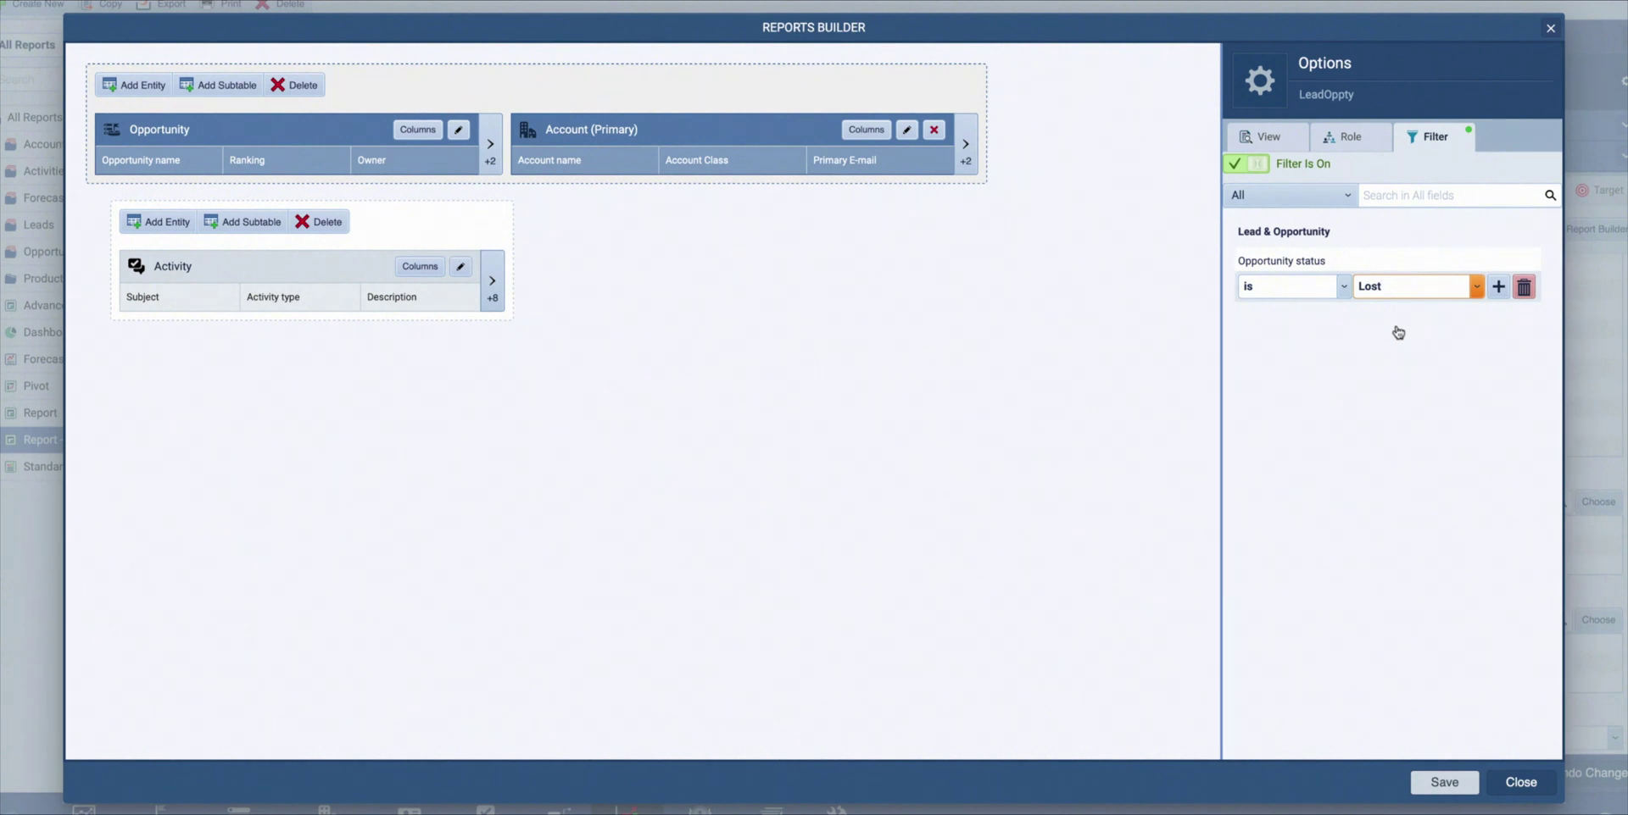
click(1441, 780)
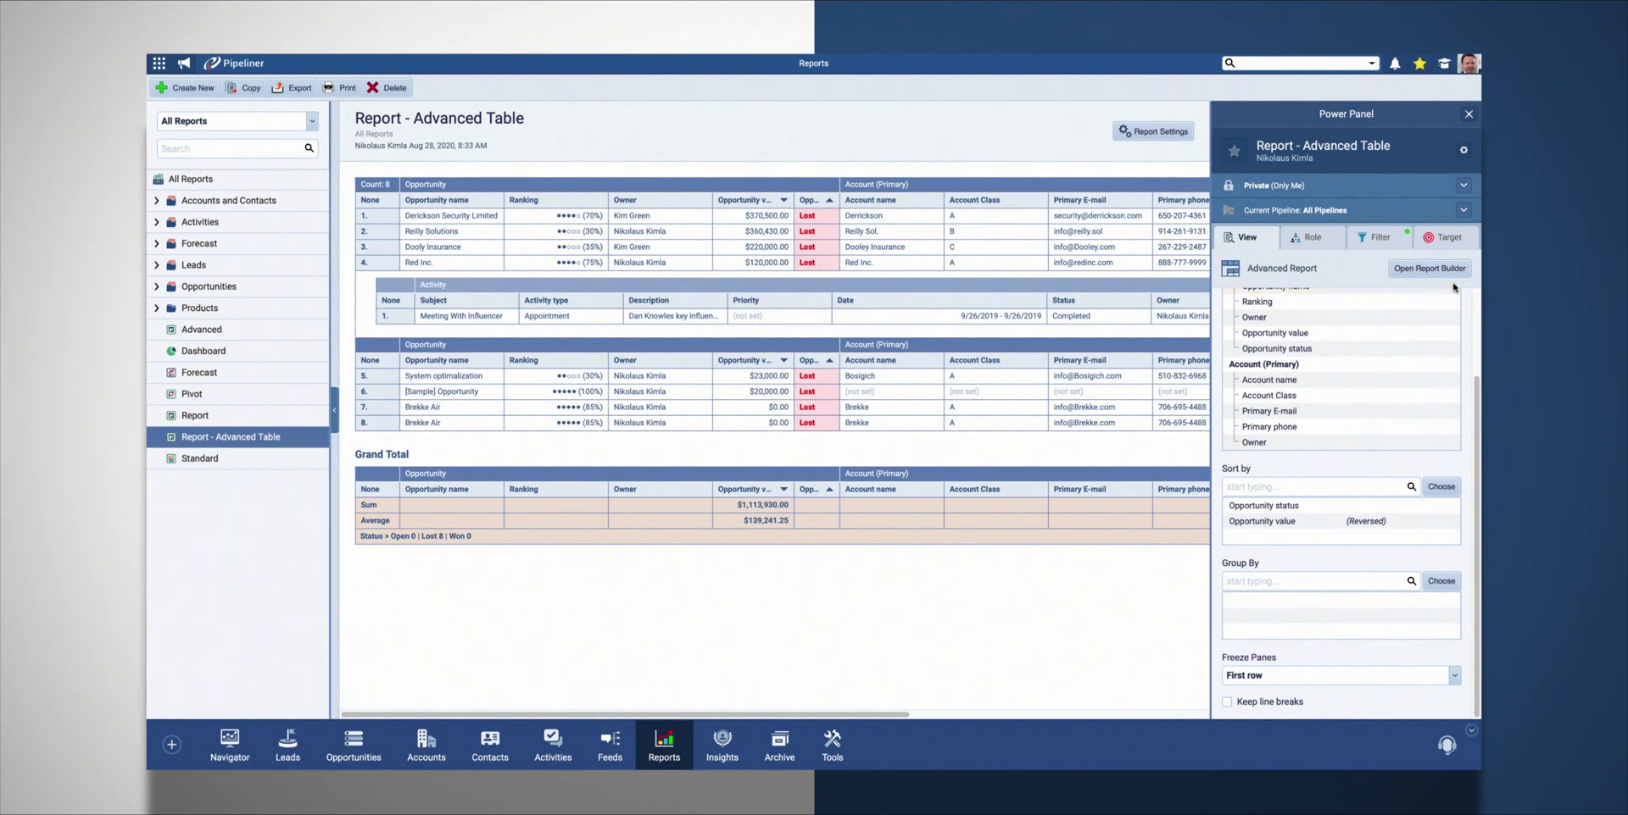
- Delete the standard Activity subtable and add an Activity pivot table in its place
click(1429, 269)
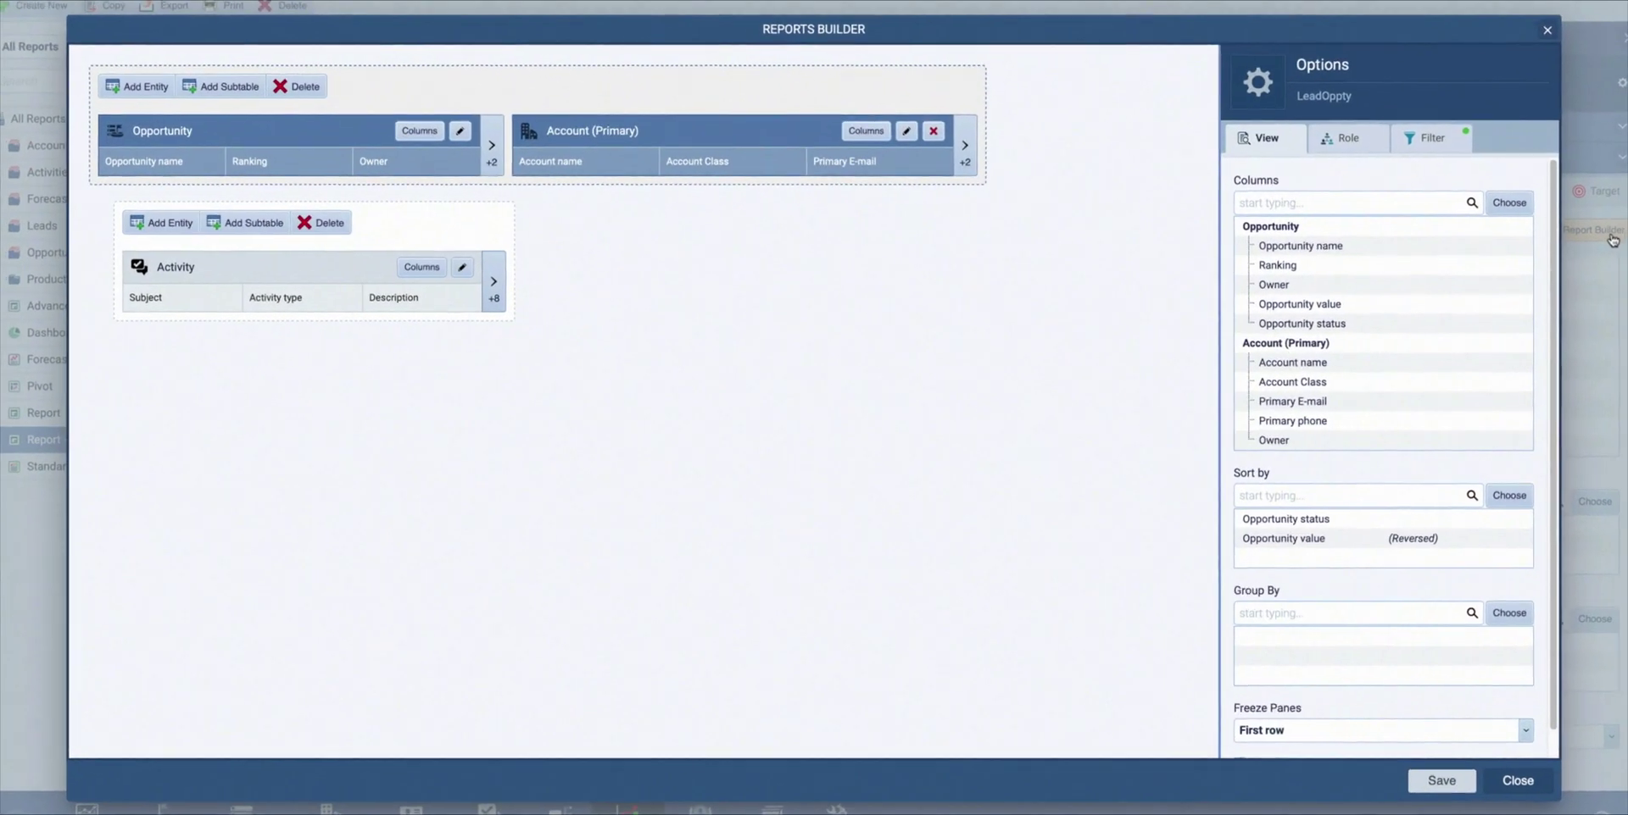
click(386, 212)
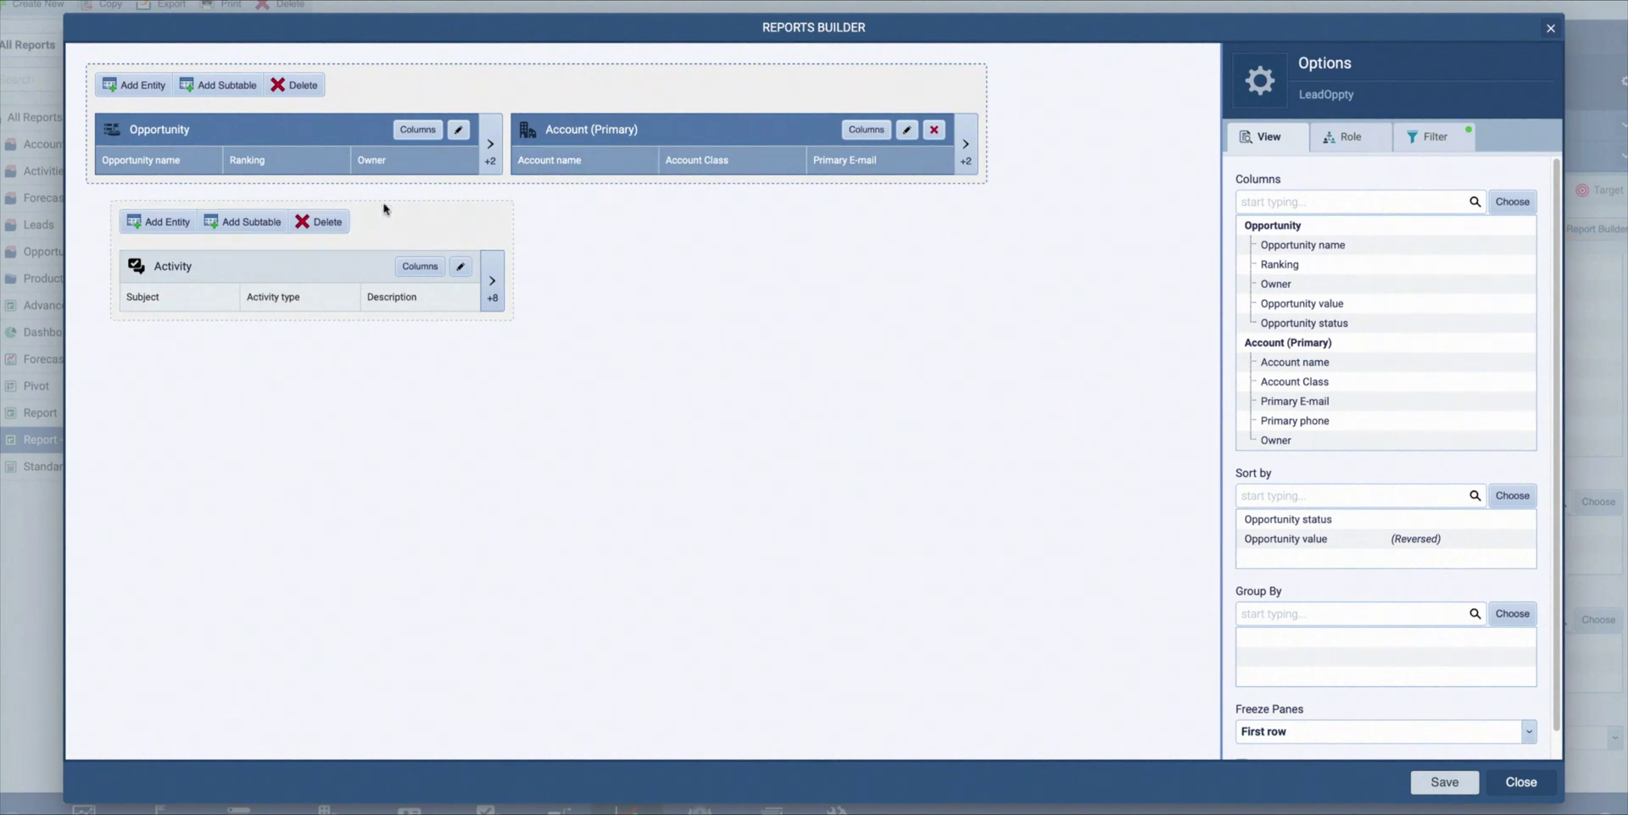
click(322, 222)
click(879, 444)
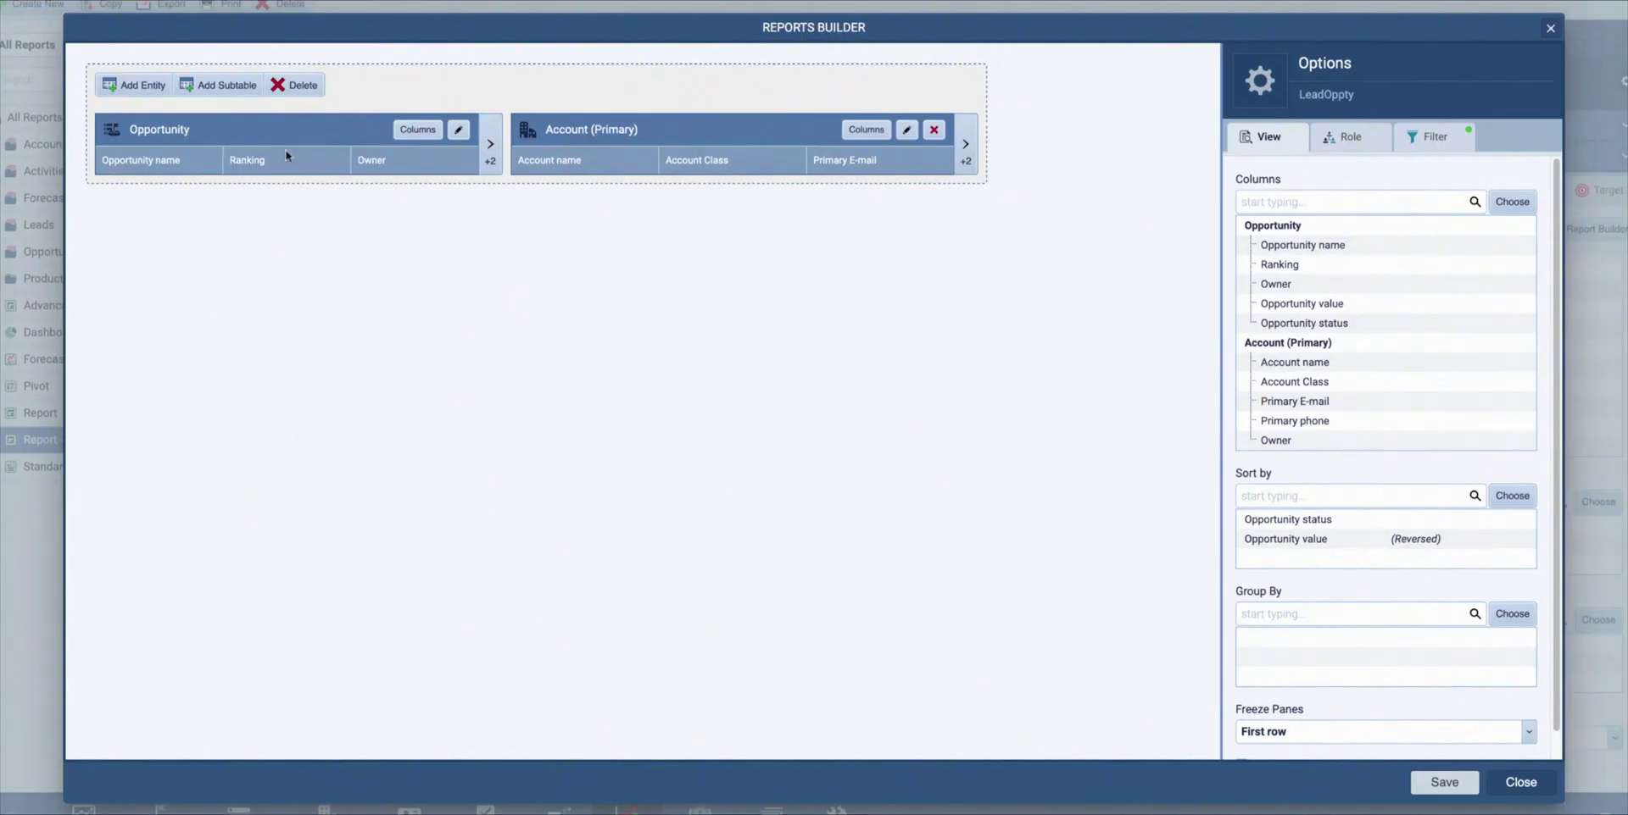
click(222, 86)
mouse_move(268, 119)
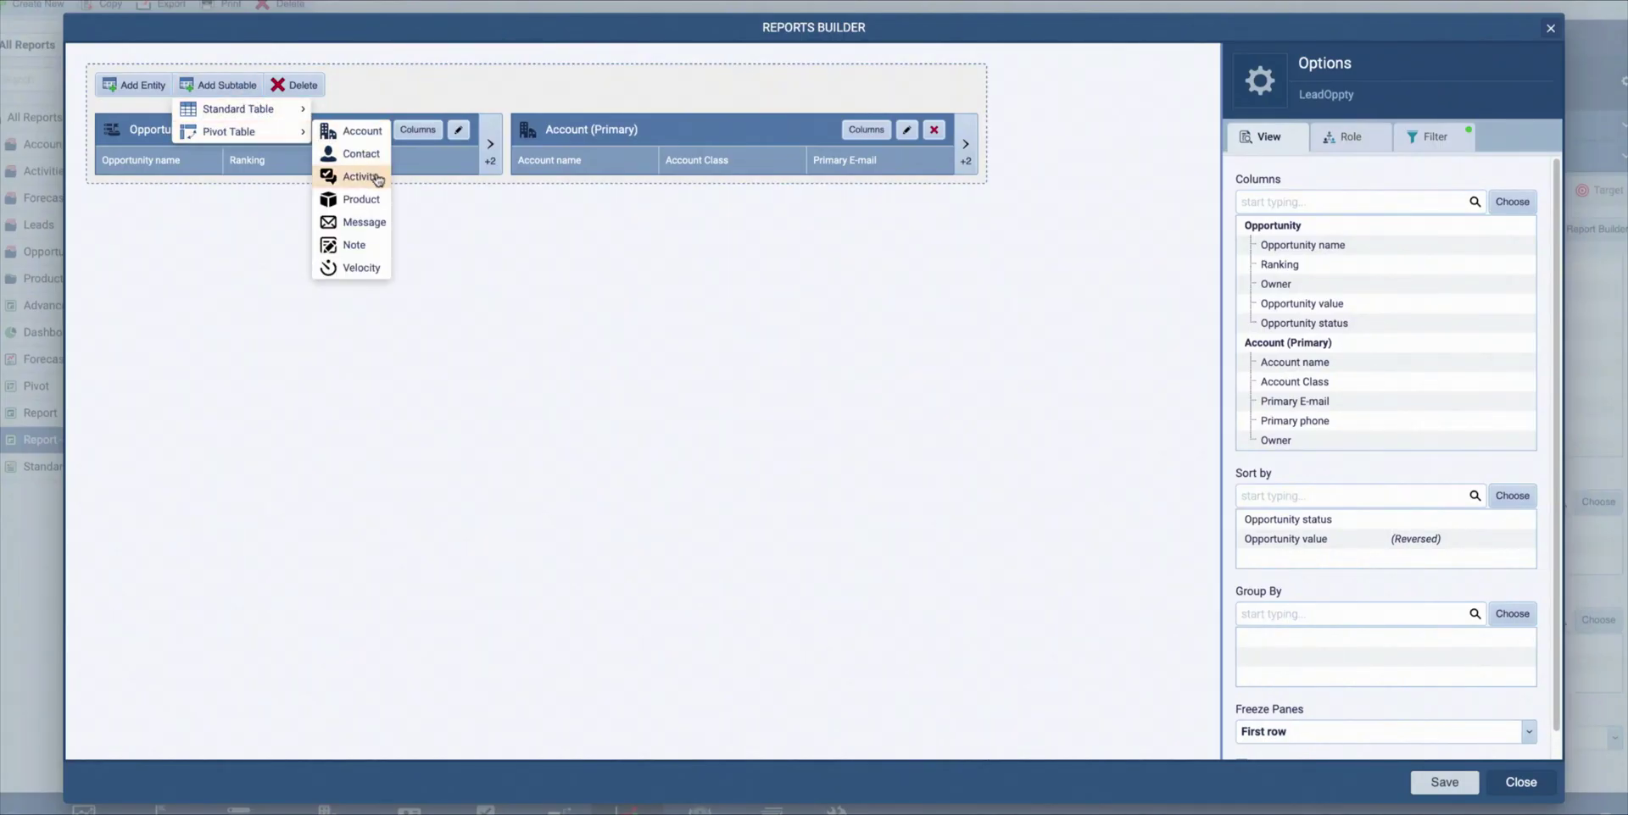
click(379, 177)
click(858, 493)
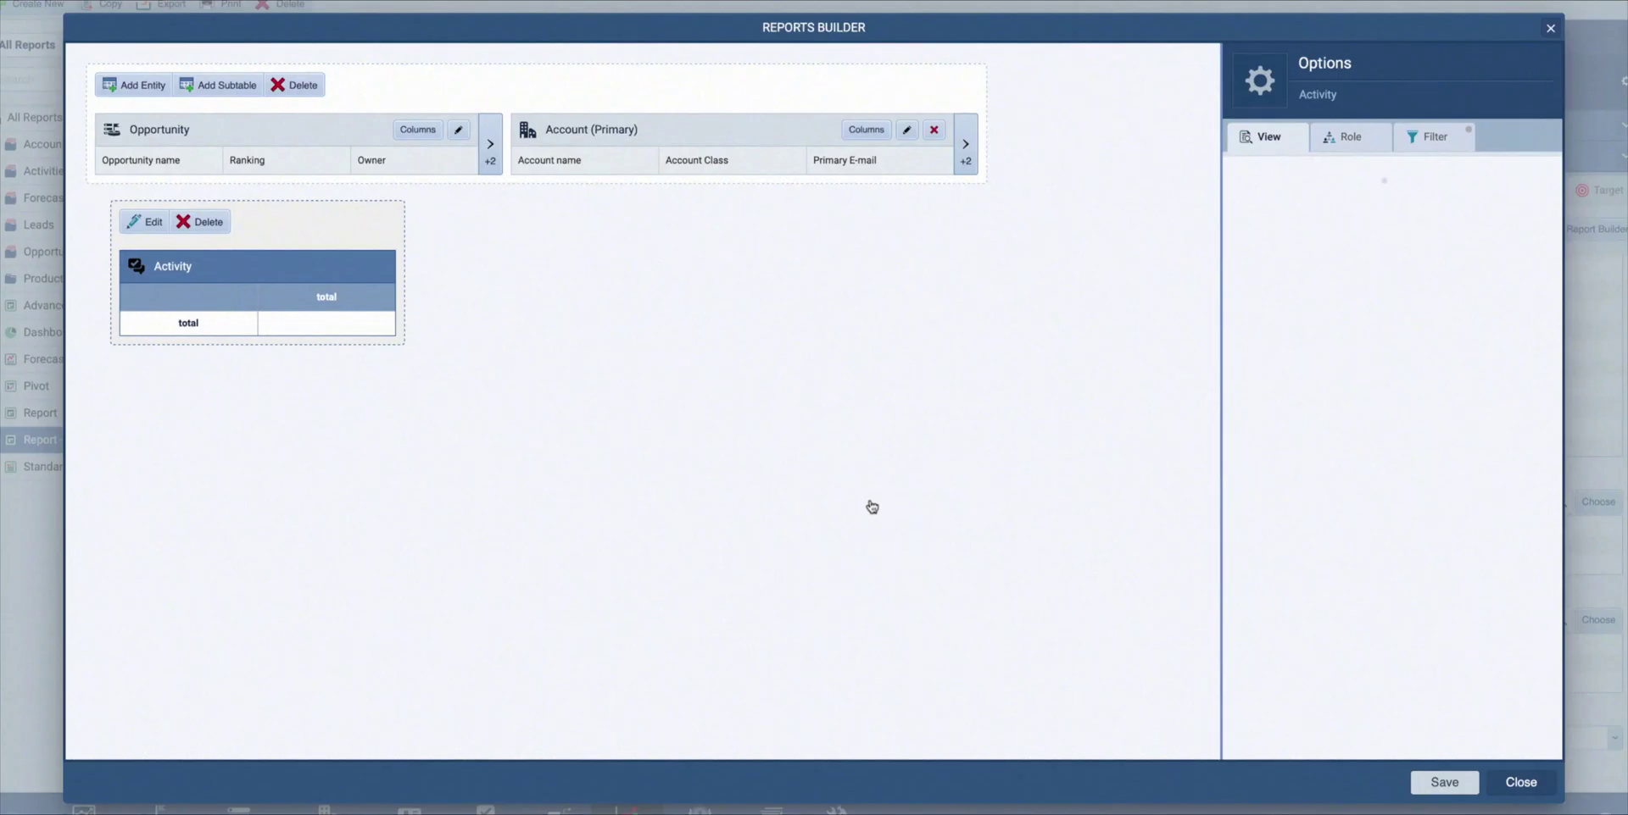
- Set the pivot rows to Owner and the columns to Activity type
click(1317, 205)
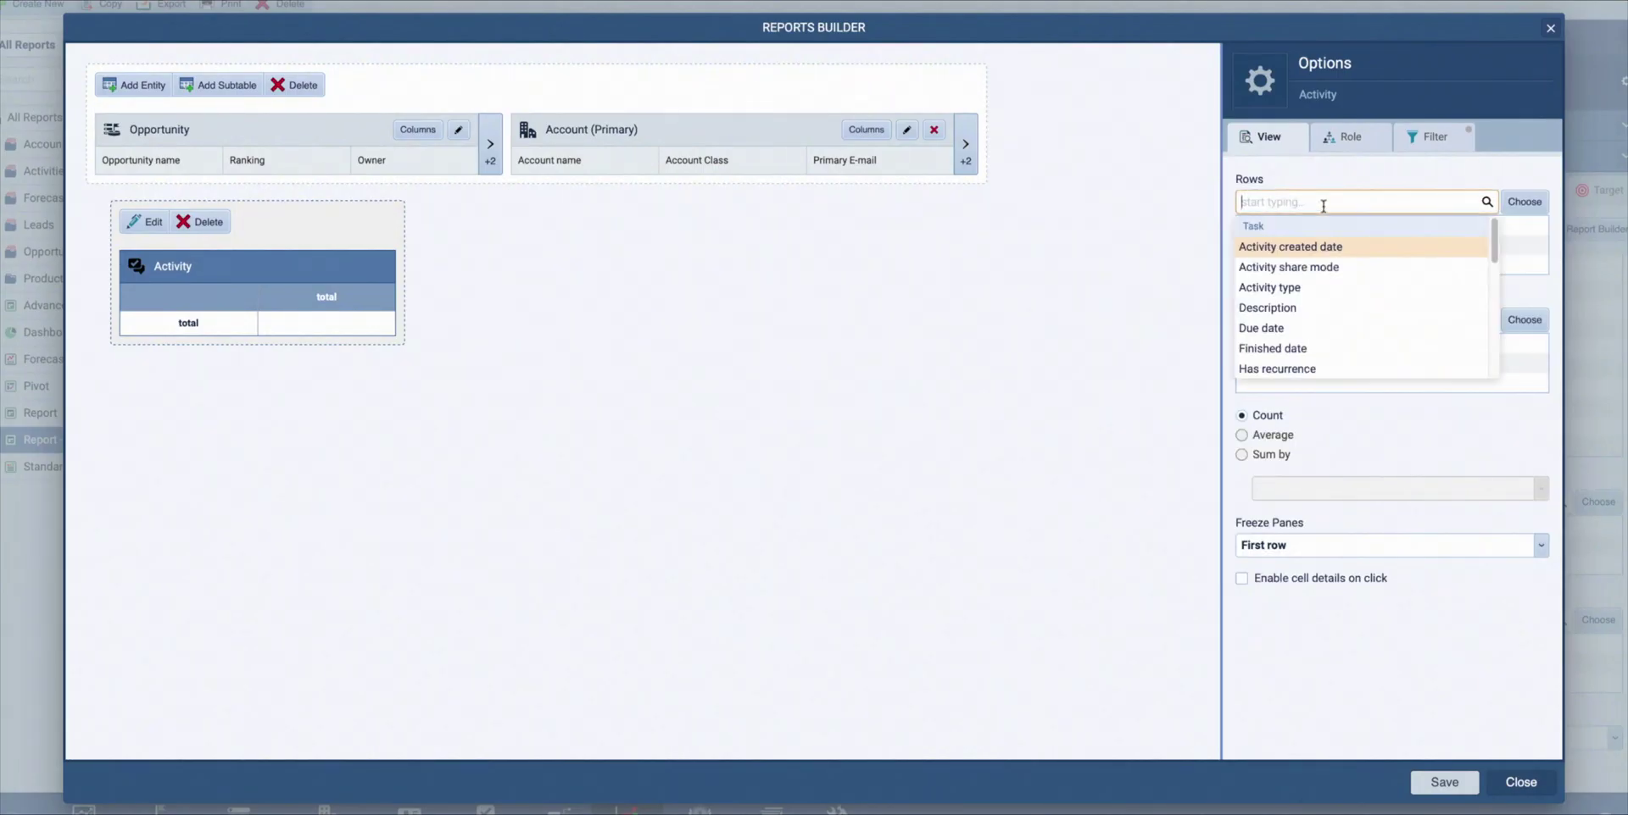
text(own)
click(1324, 247)
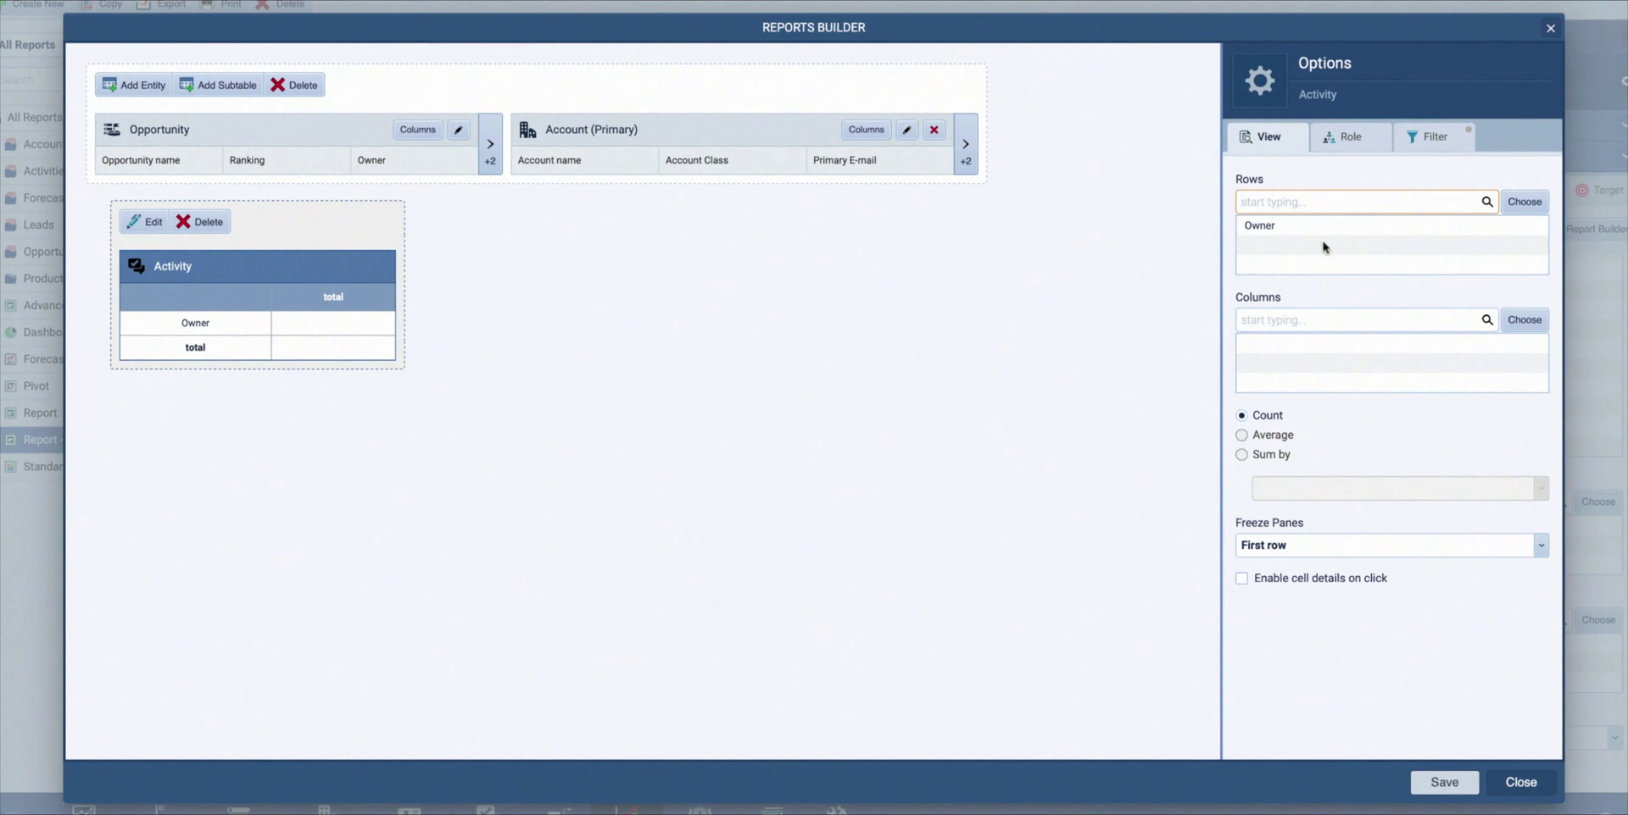
click(1308, 322)
text(typ)
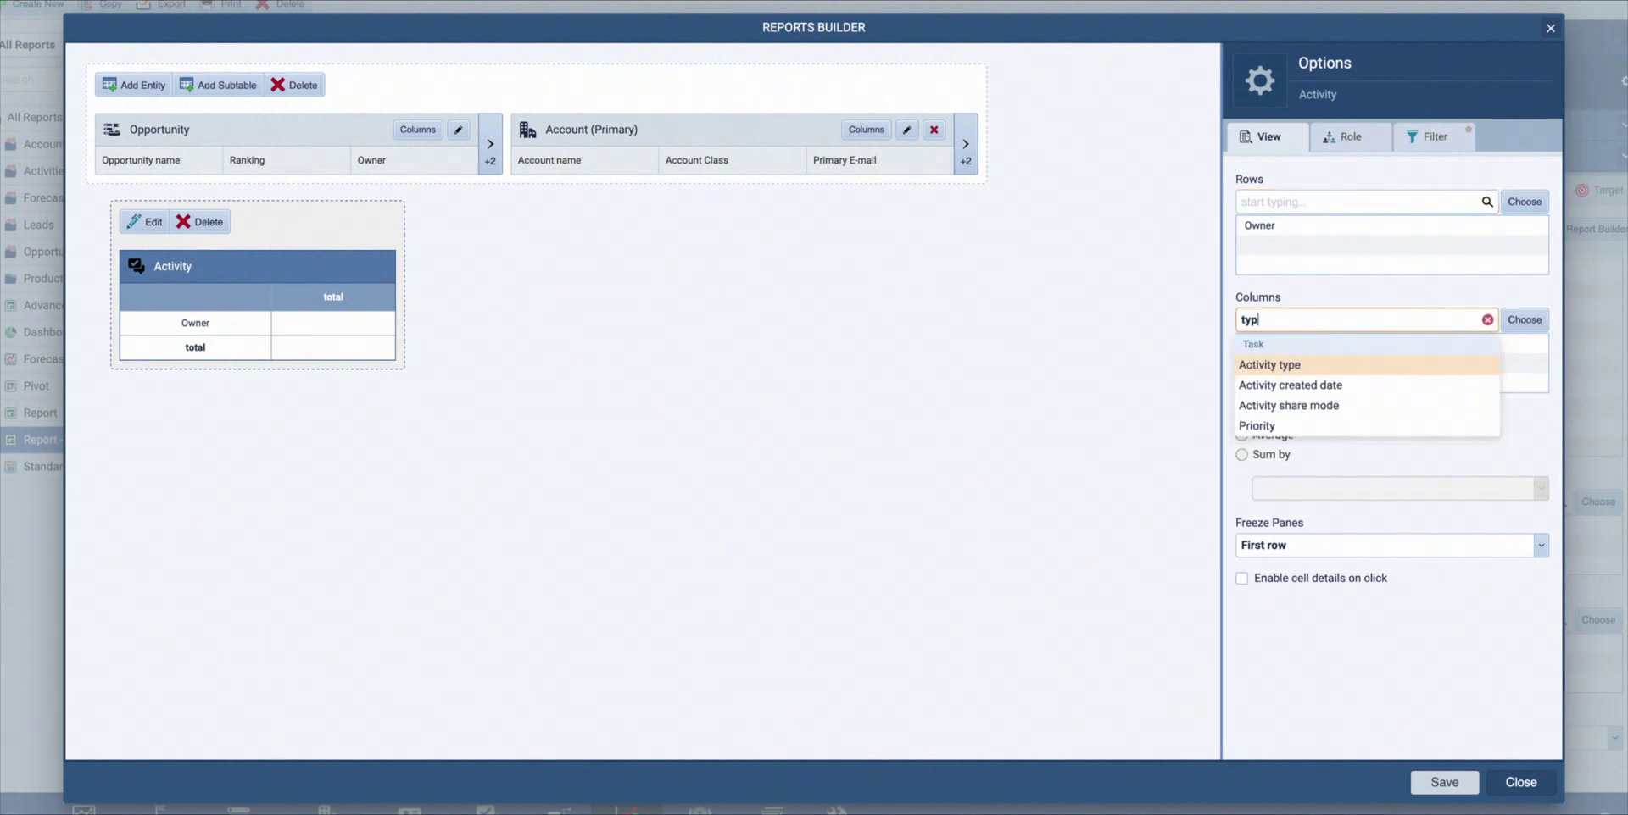
click(1328, 367)
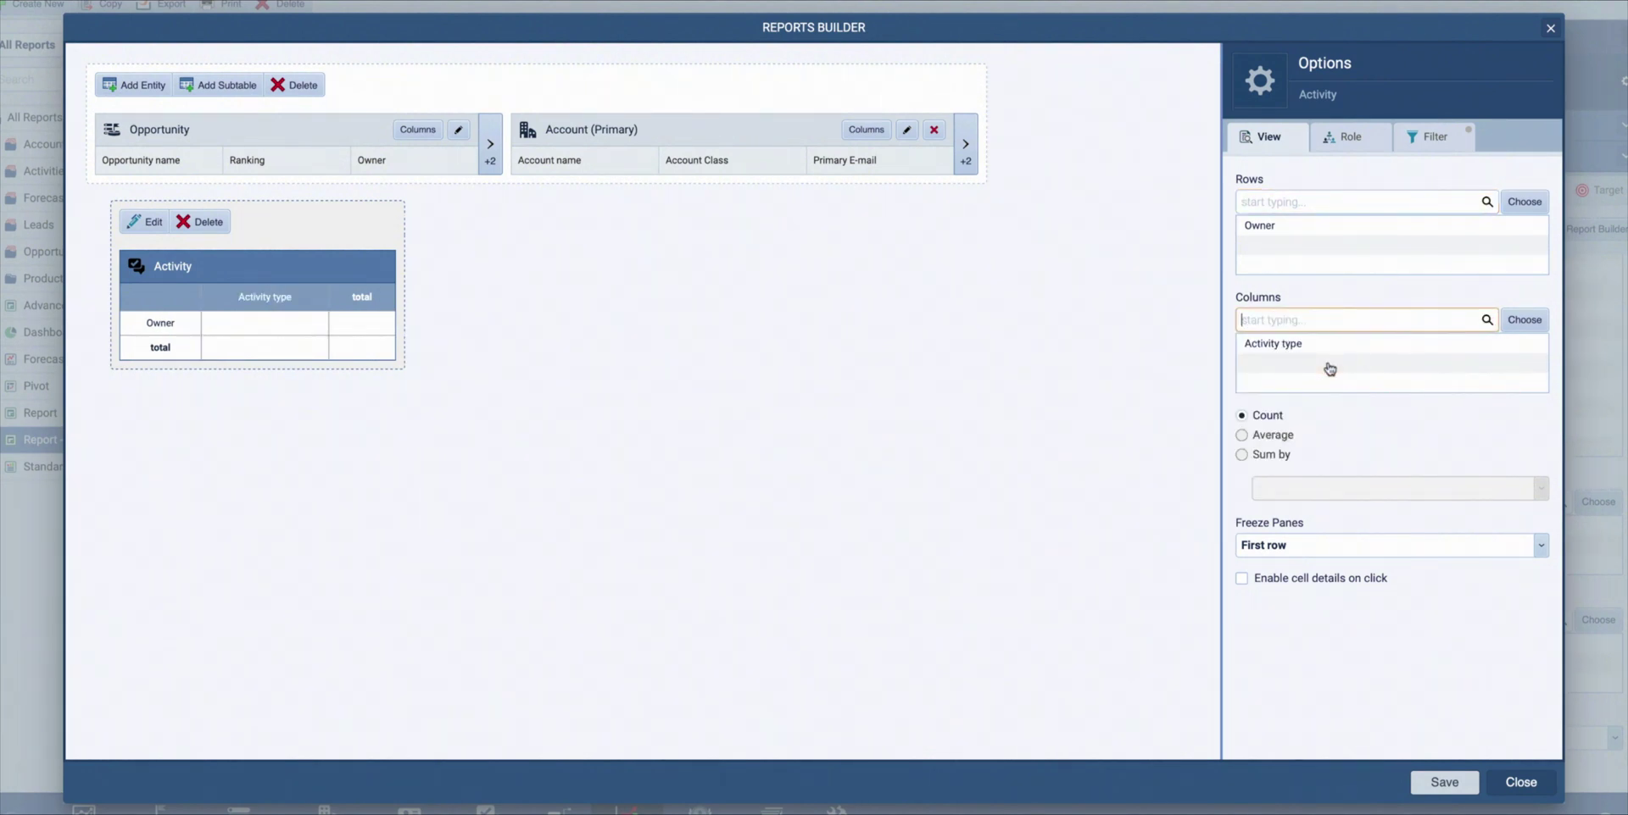
- Add an Account Class A filter on the main tables and save the report
click(986, 193)
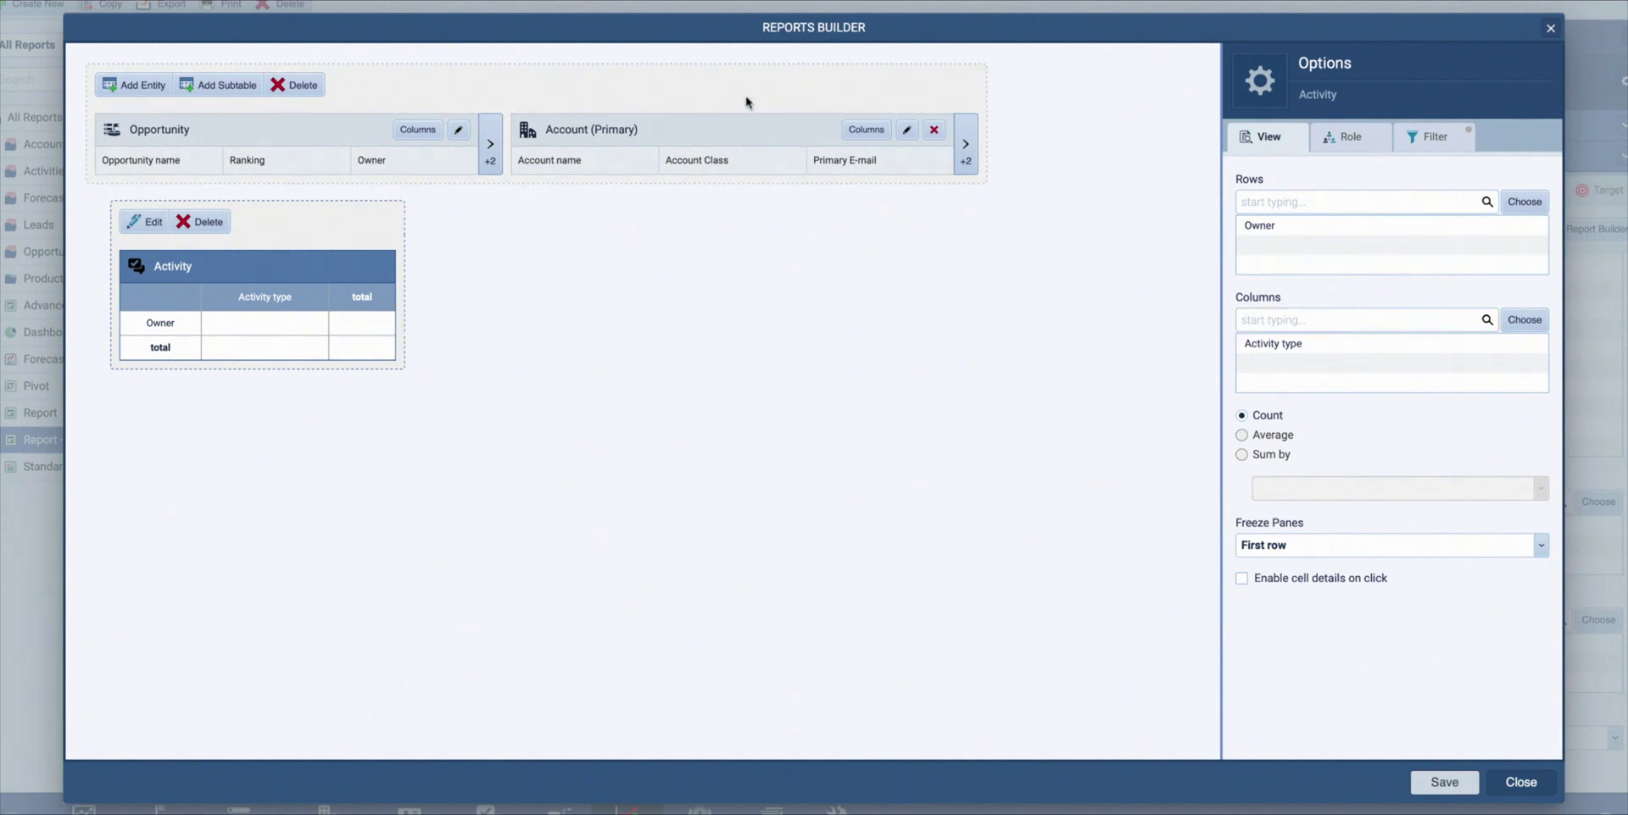
click(1407, 146)
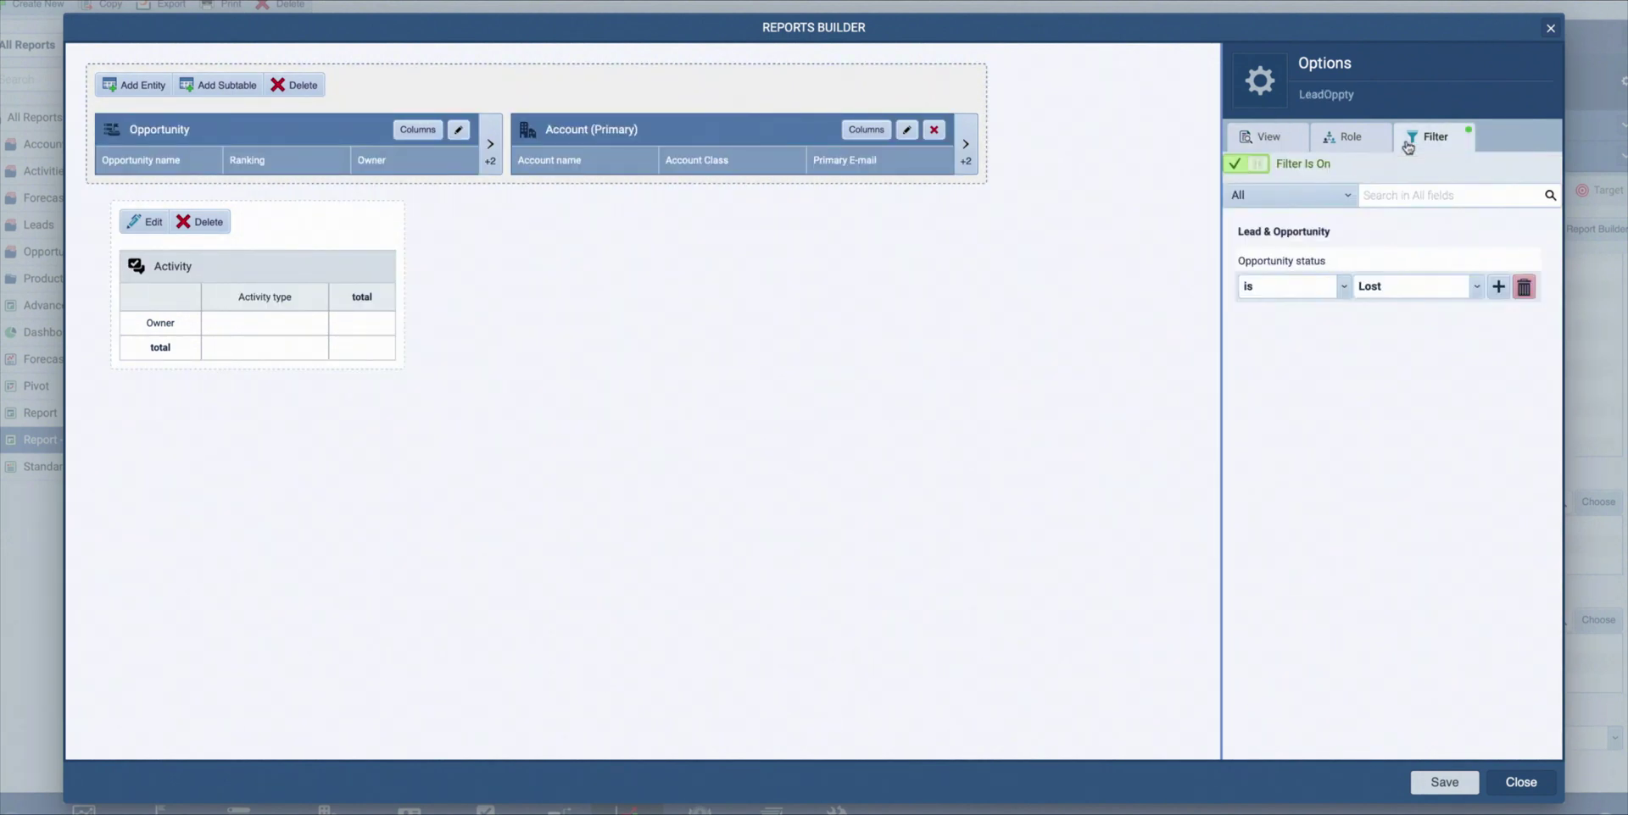
click(1392, 195)
text(class)
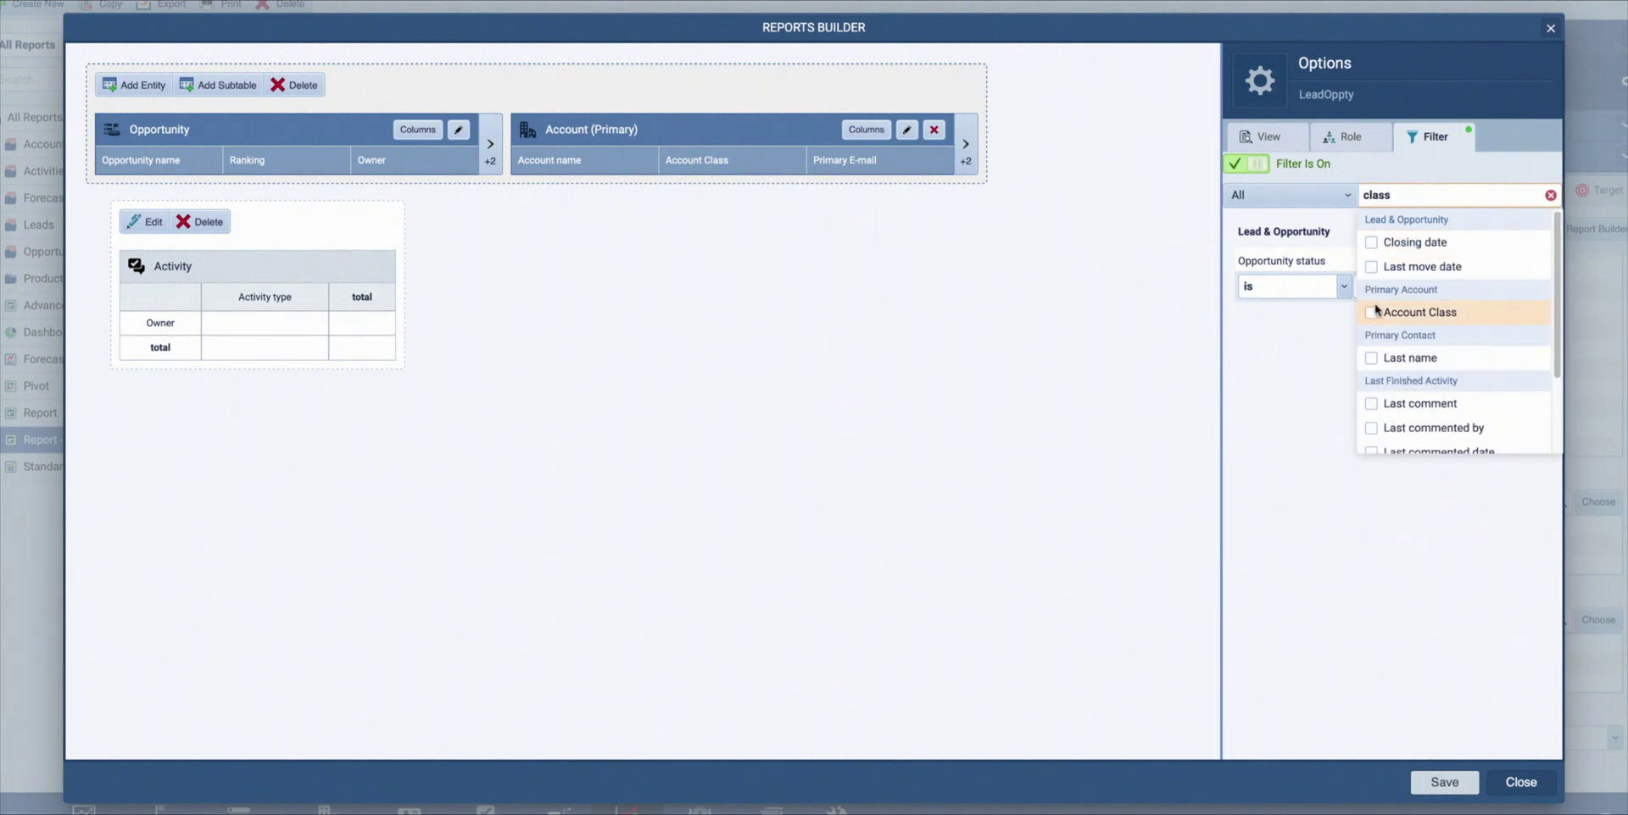
click(1379, 311)
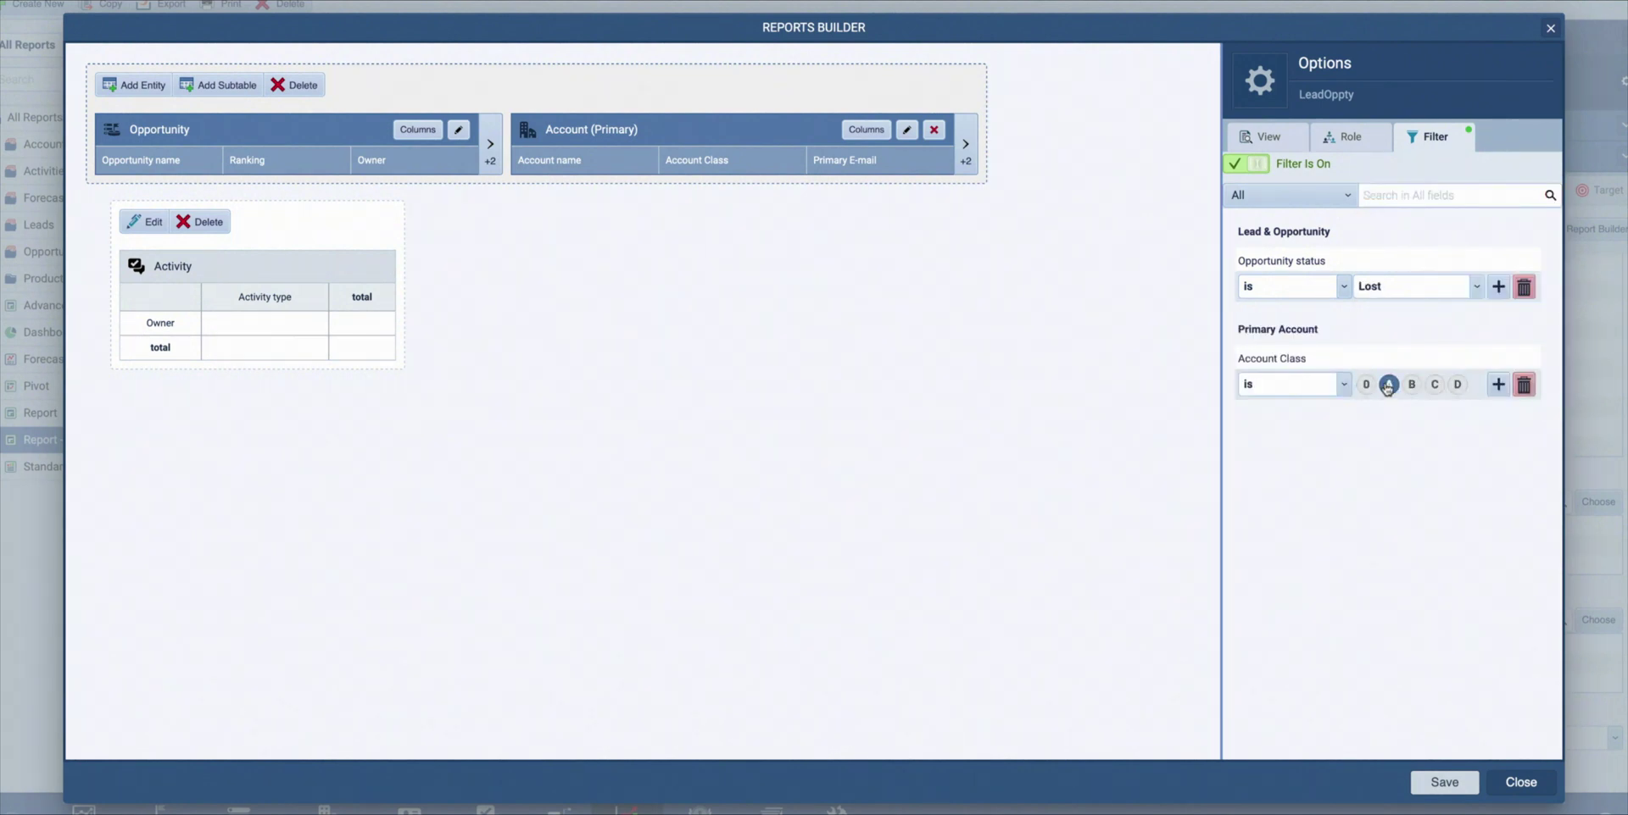
click(1466, 785)
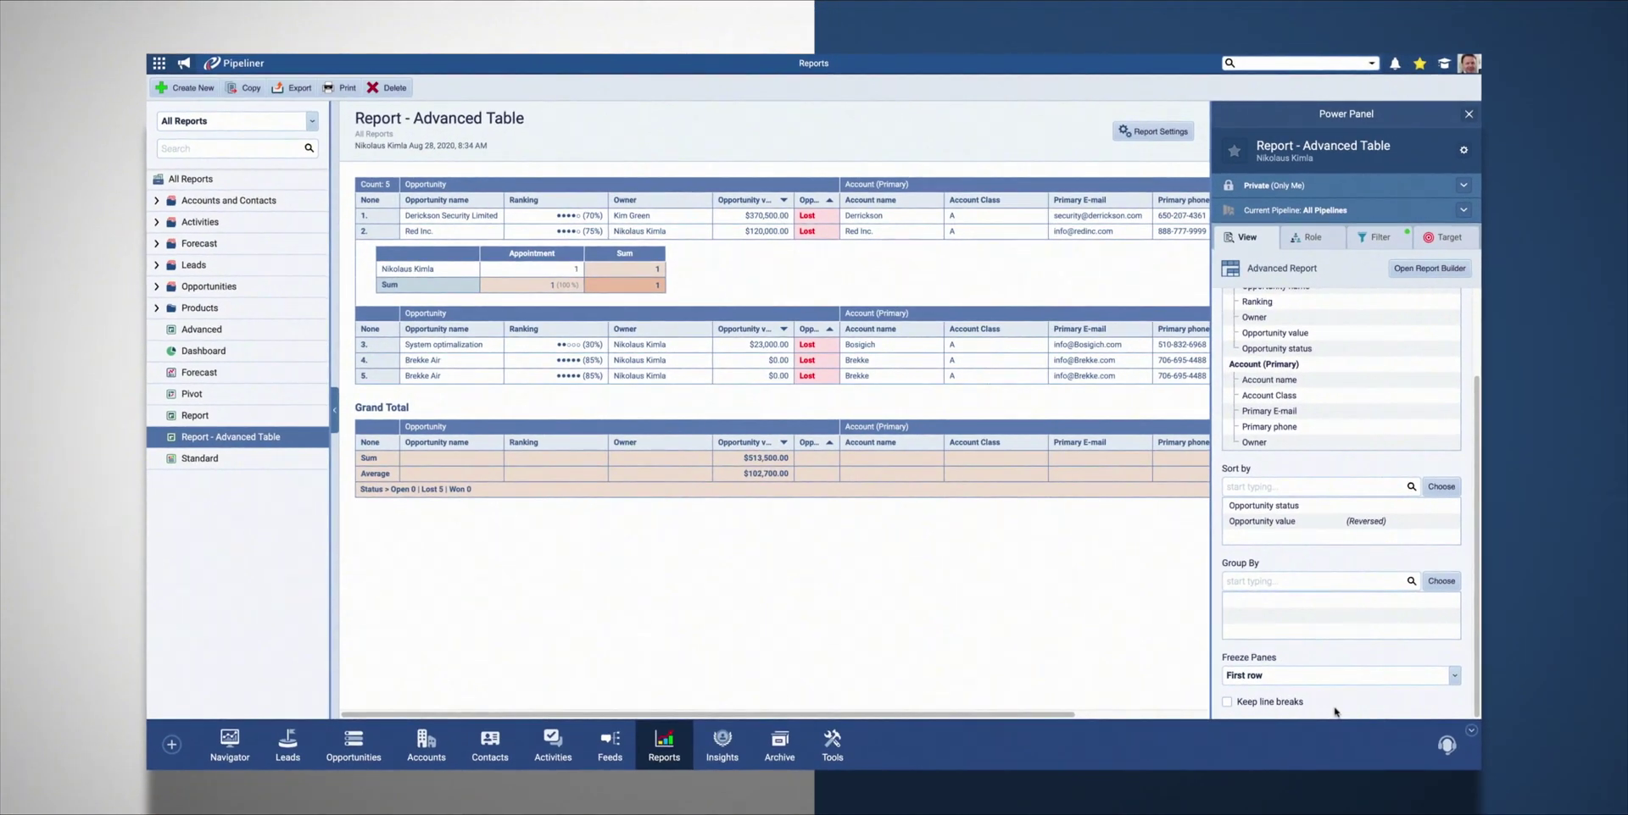